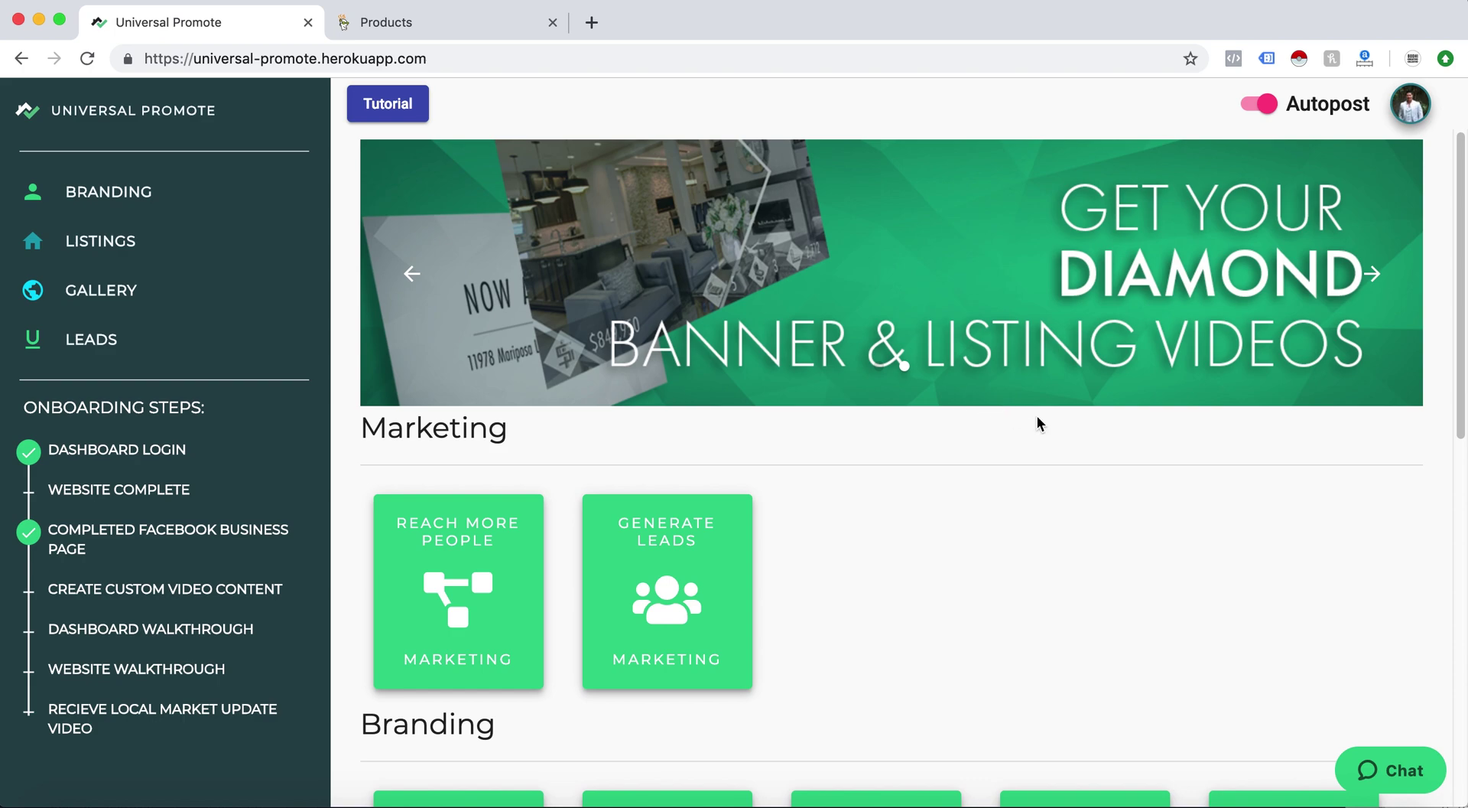
- Open the website editor's domain manager and choose to connect an existing domain
scroll(1037, 417, "down", 8)
scroll(1029, 417, "up", 2)
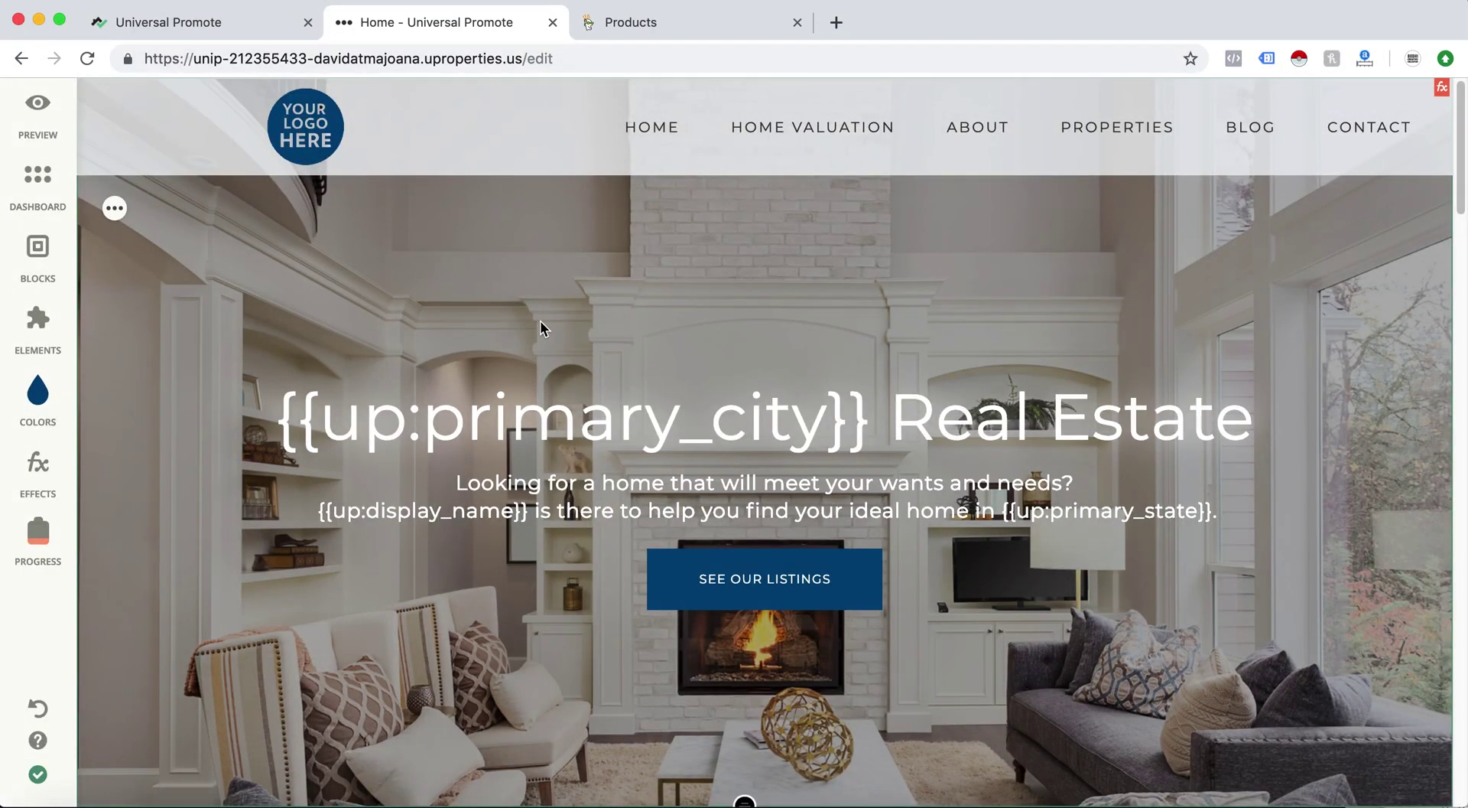
left_click(37, 184)
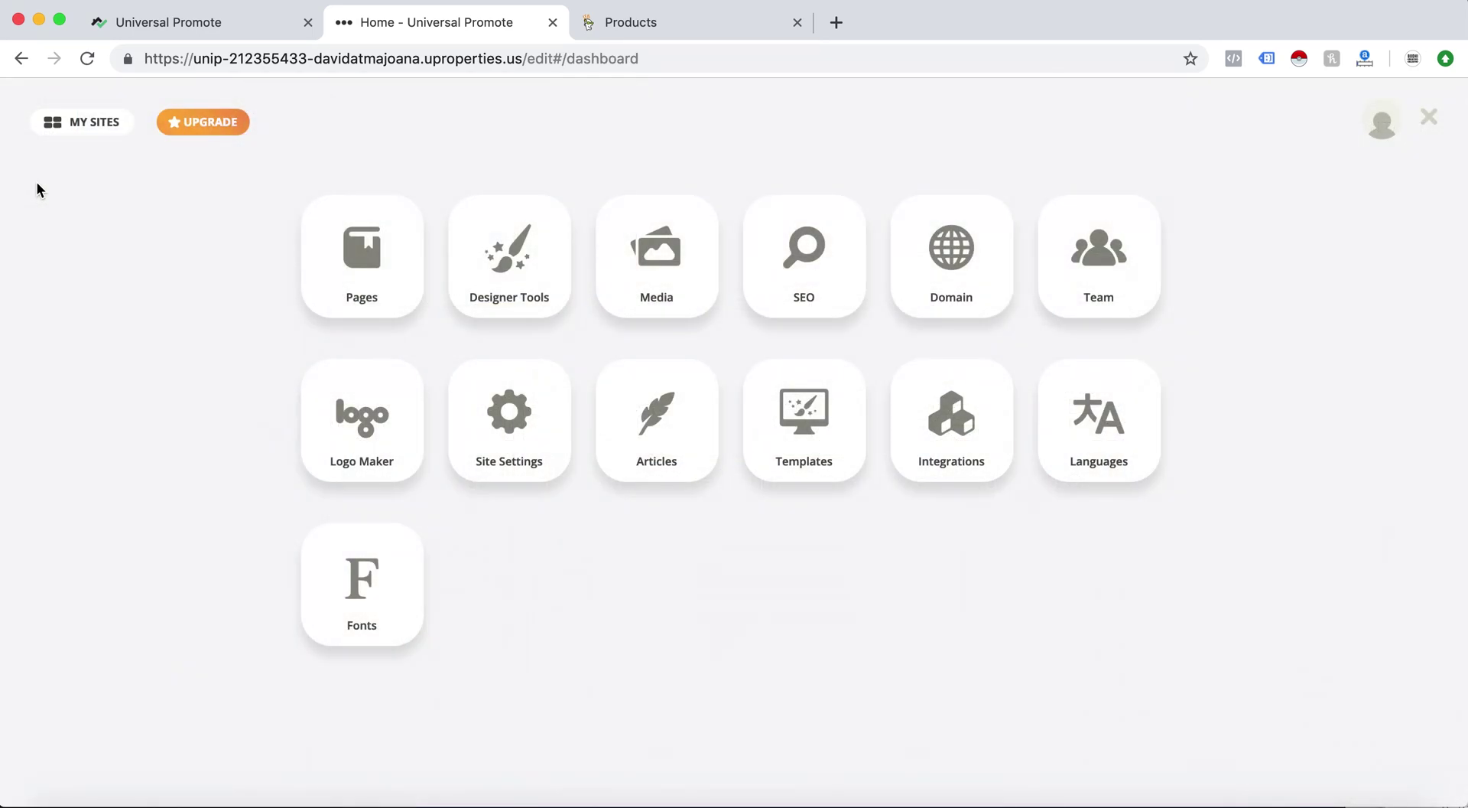
left_click(949, 274)
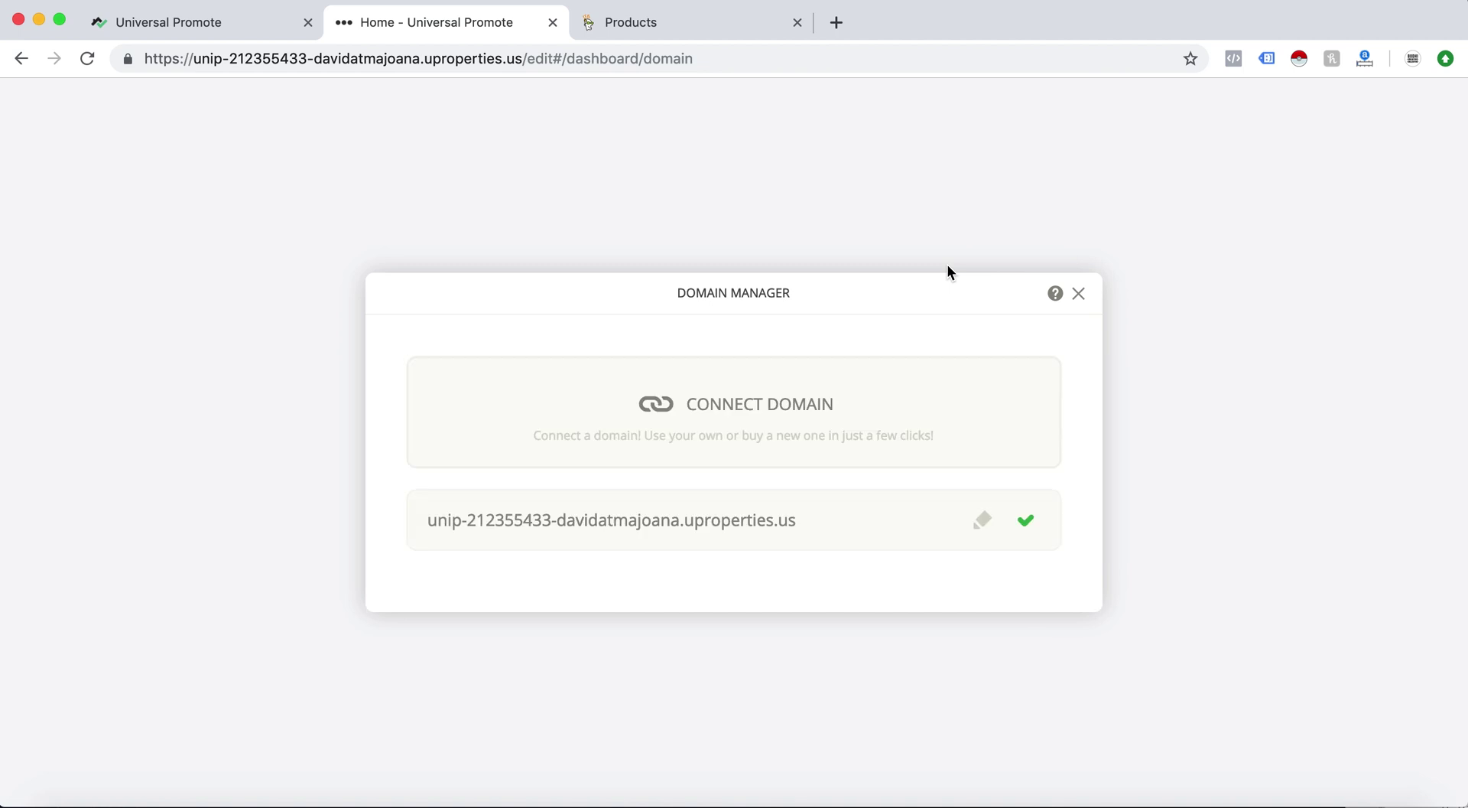
left_click(772, 407)
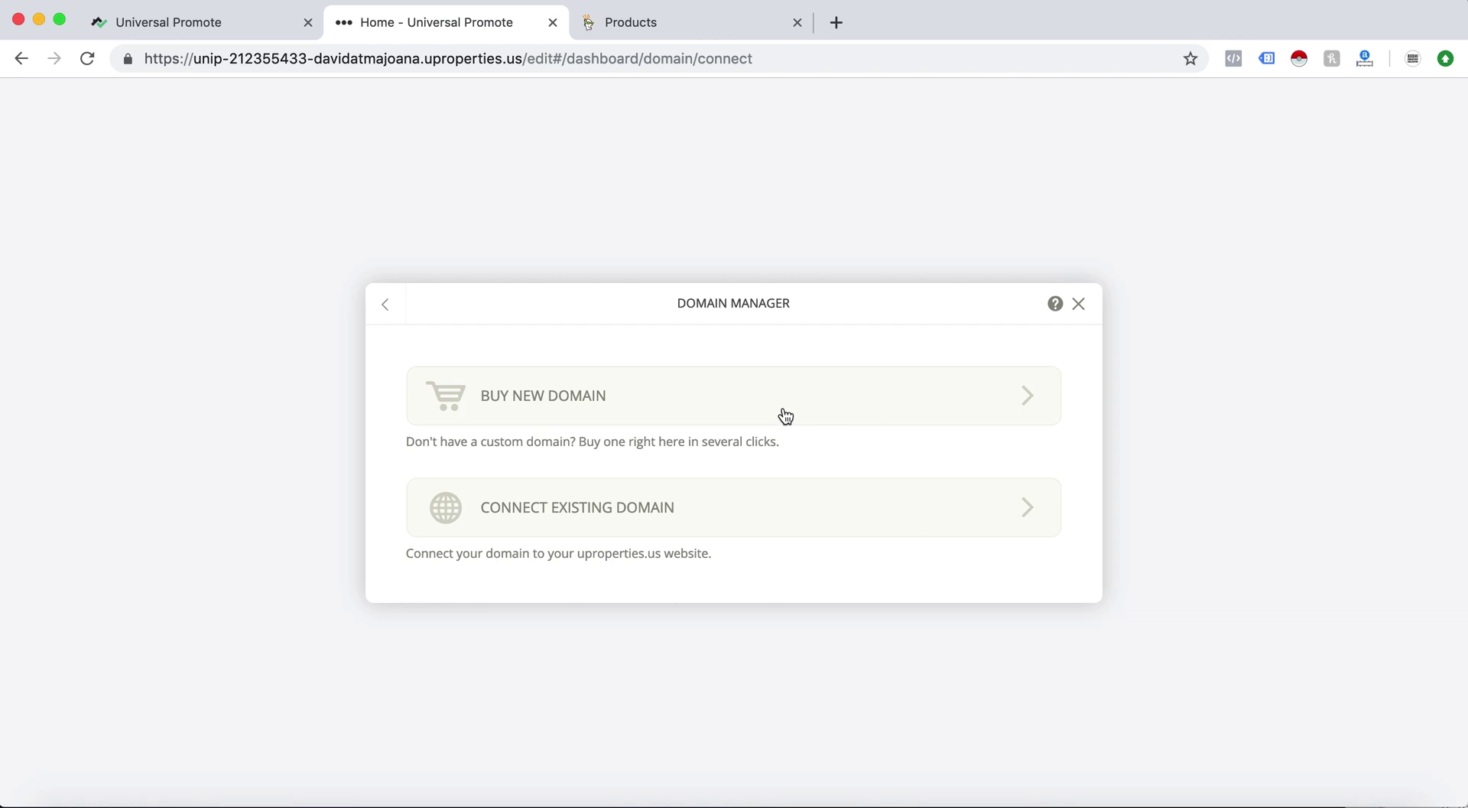
left_click(719, 515)
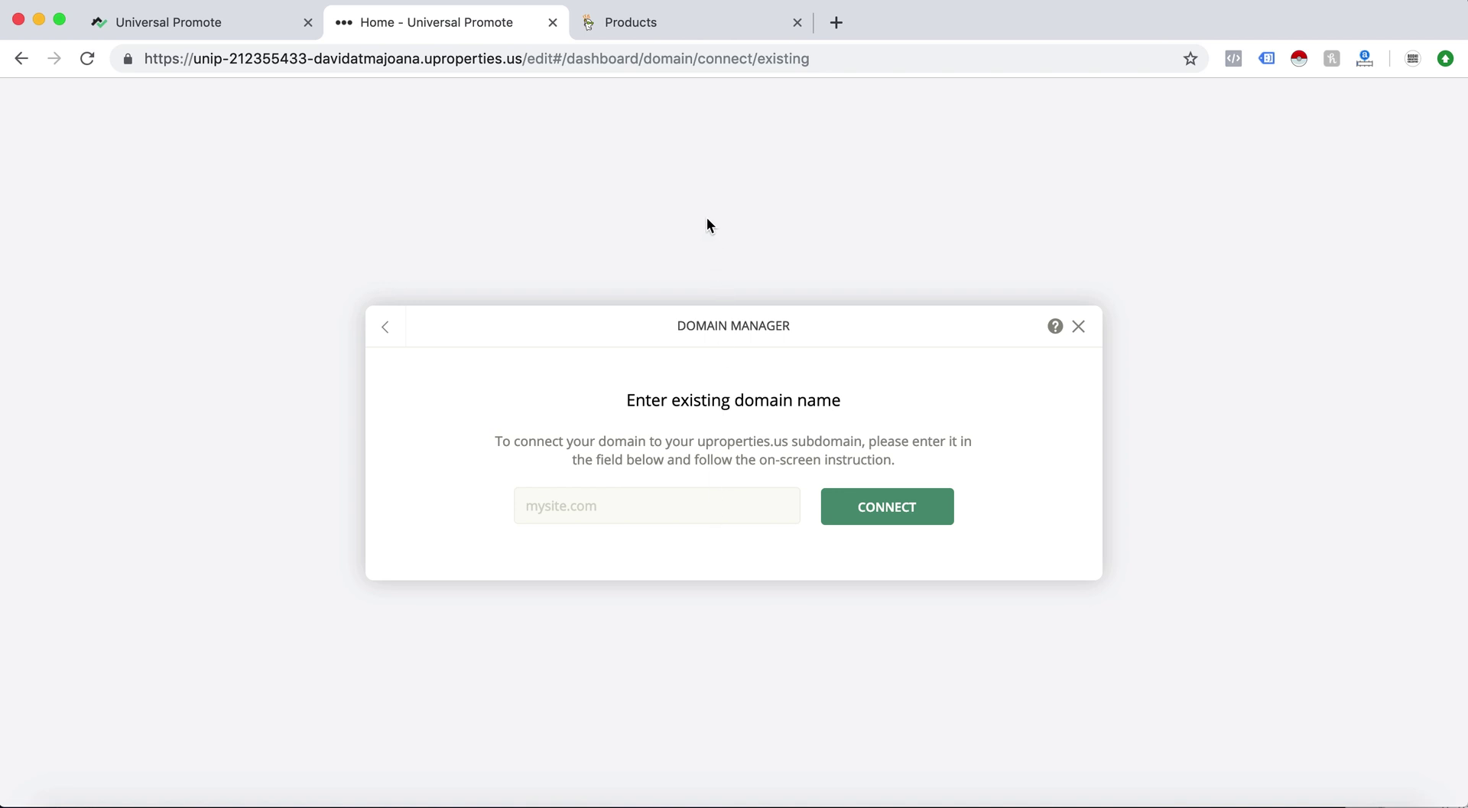
- Switch to the GoDaddy products page and copy the domain name luxurydaveestates.com
left_click(678, 24)
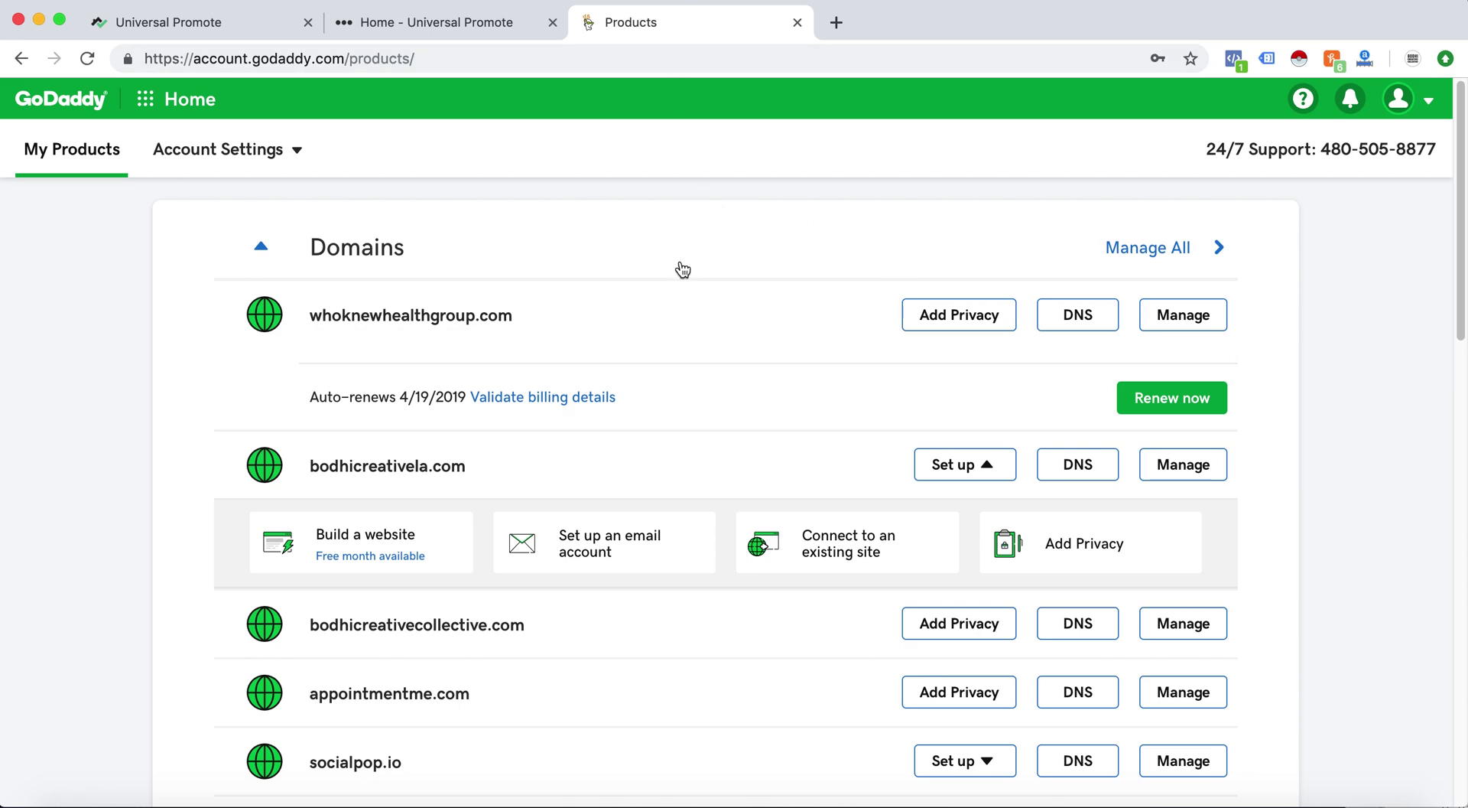
scroll(640, 290, "down", 4)
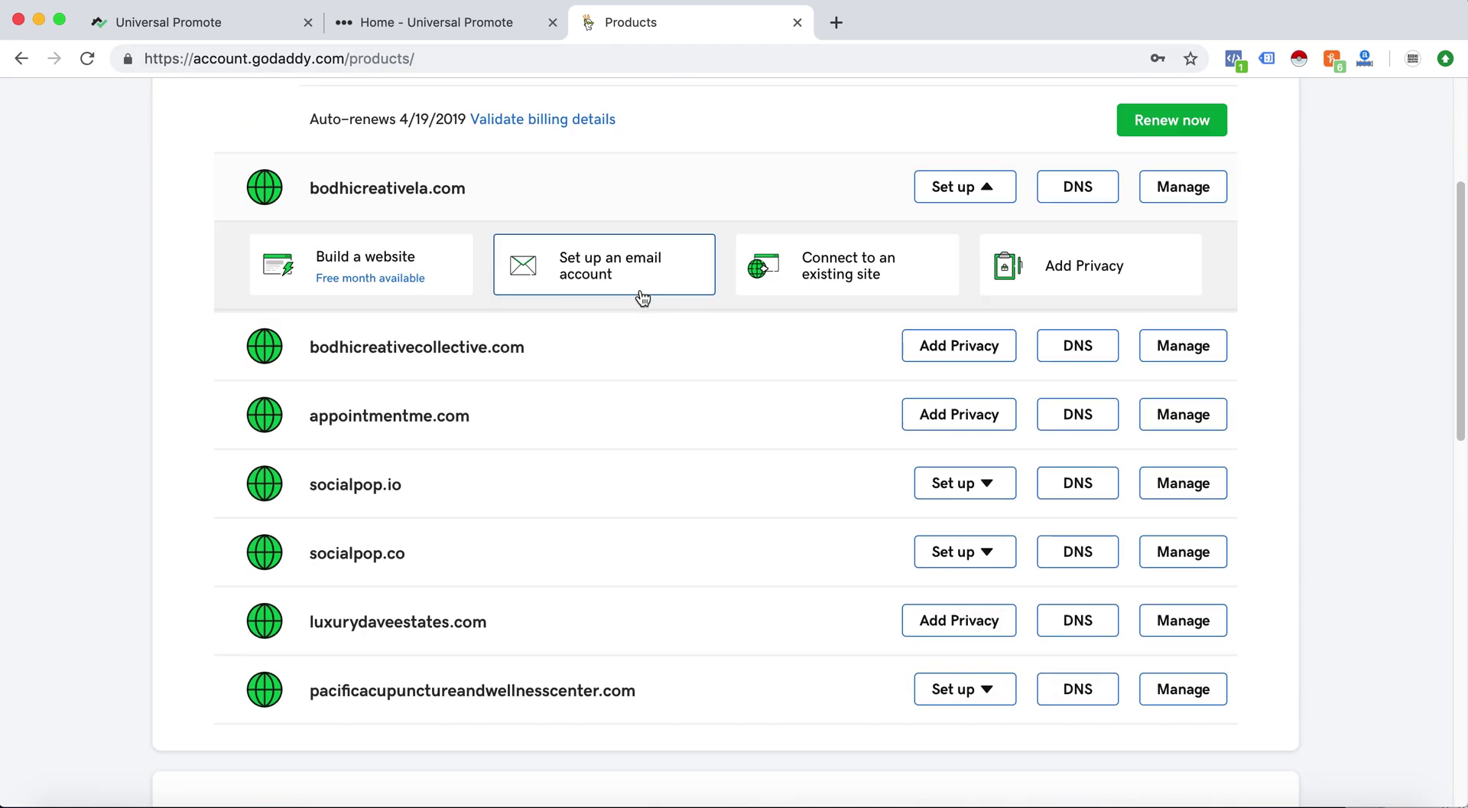
triple_click(411, 626)
right_click(415, 626)
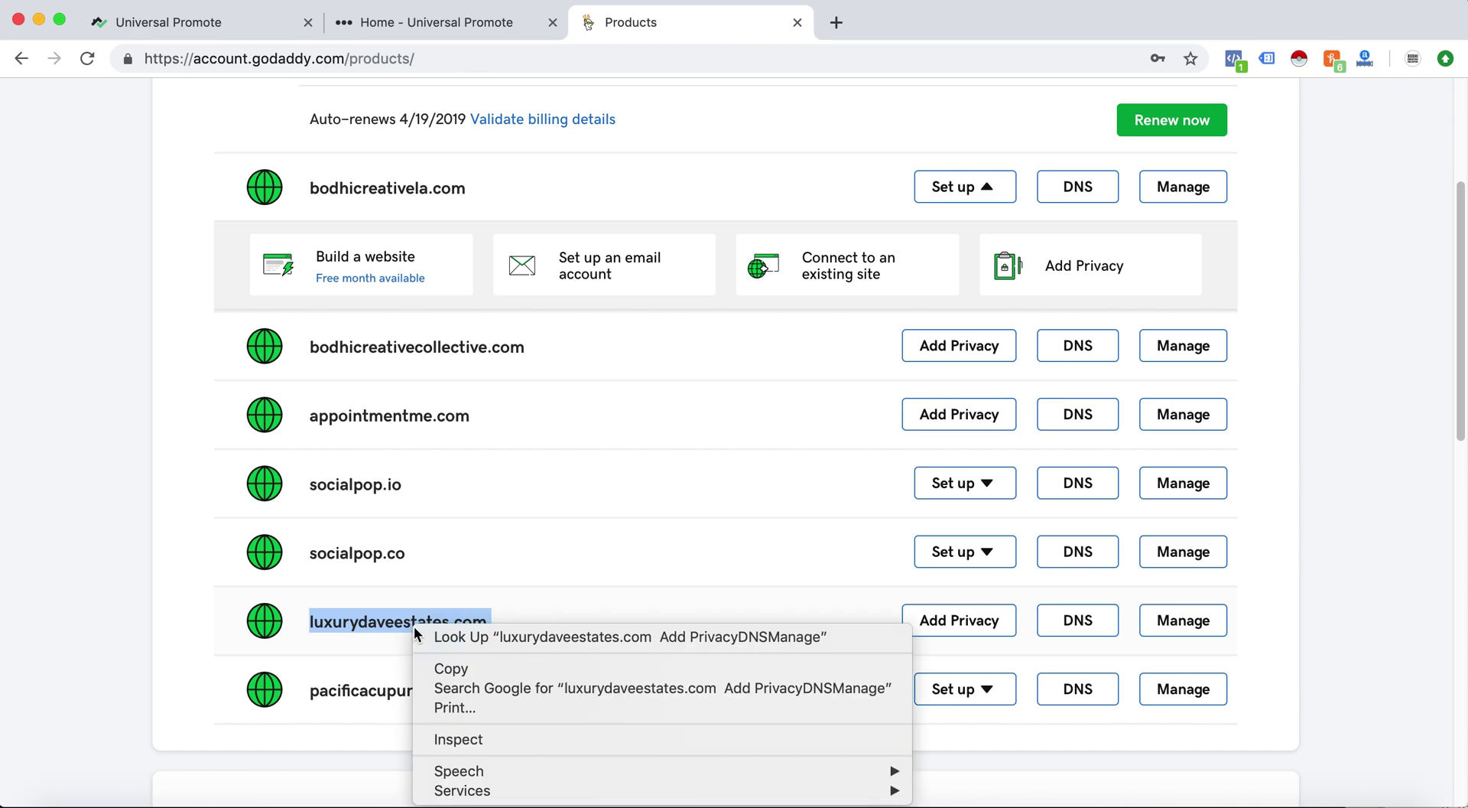
left_click(459, 670)
left_click(422, 27)
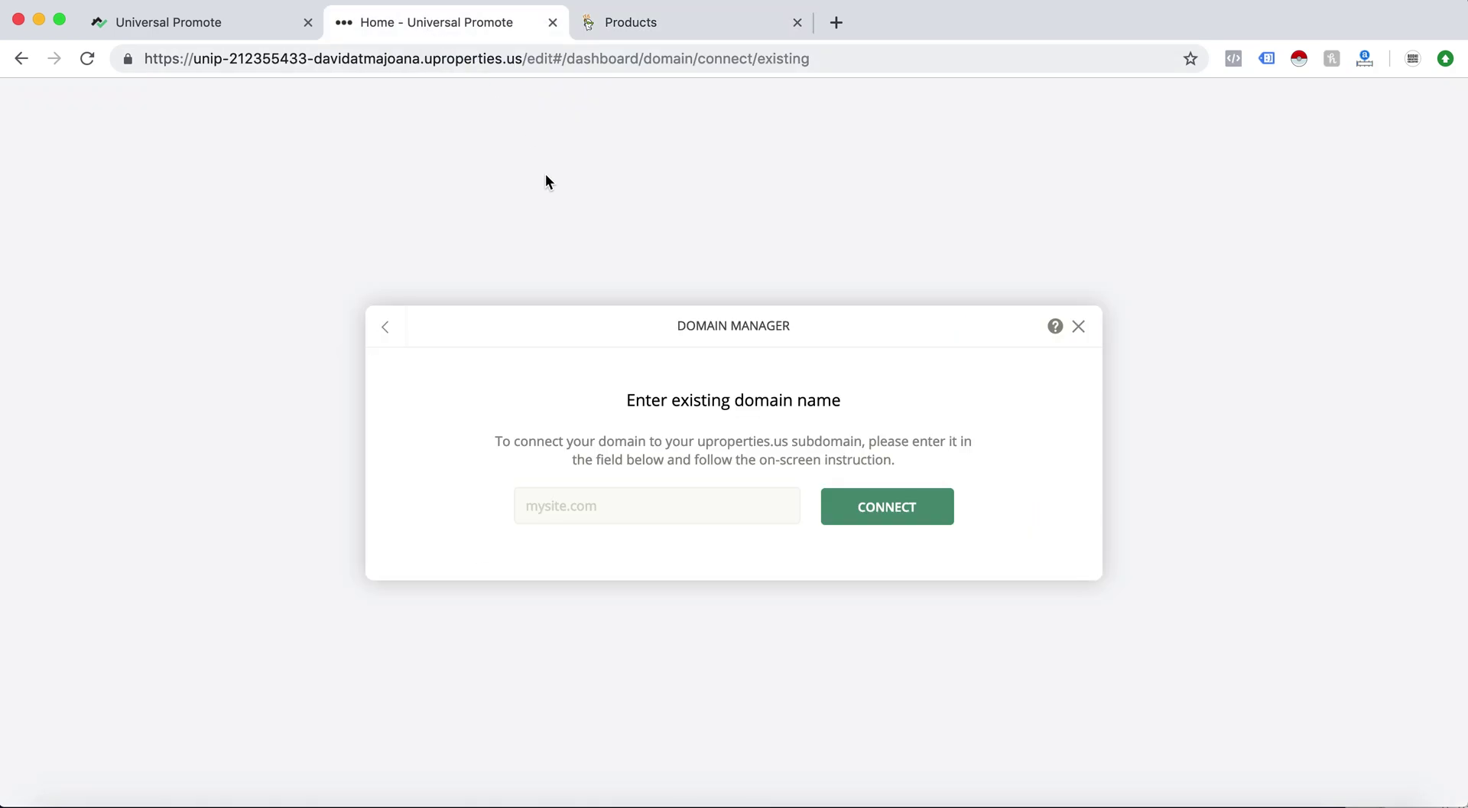
left_click(606, 508)
type("ww")
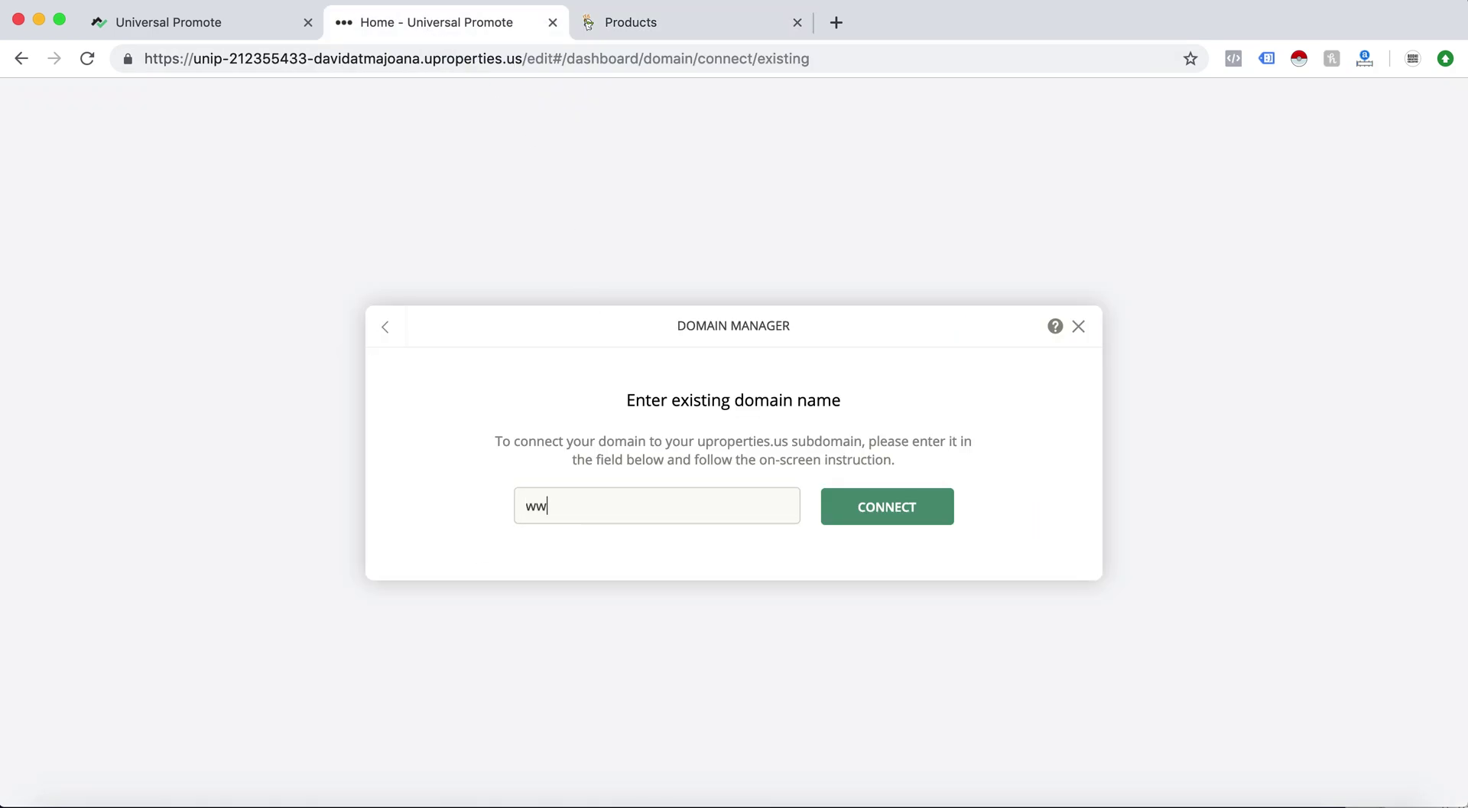
type("w.")
key("super+v")
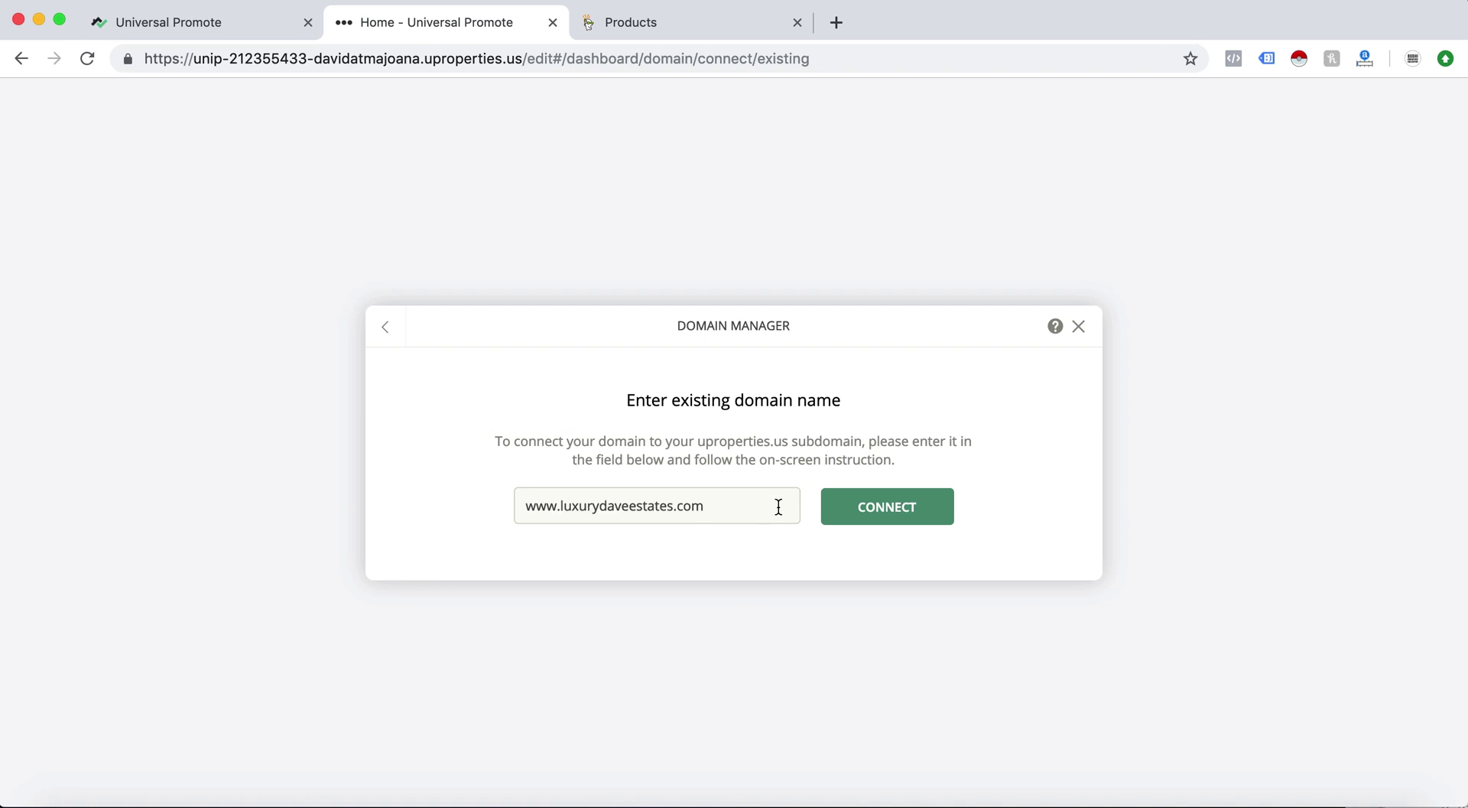
left_click(899, 508)
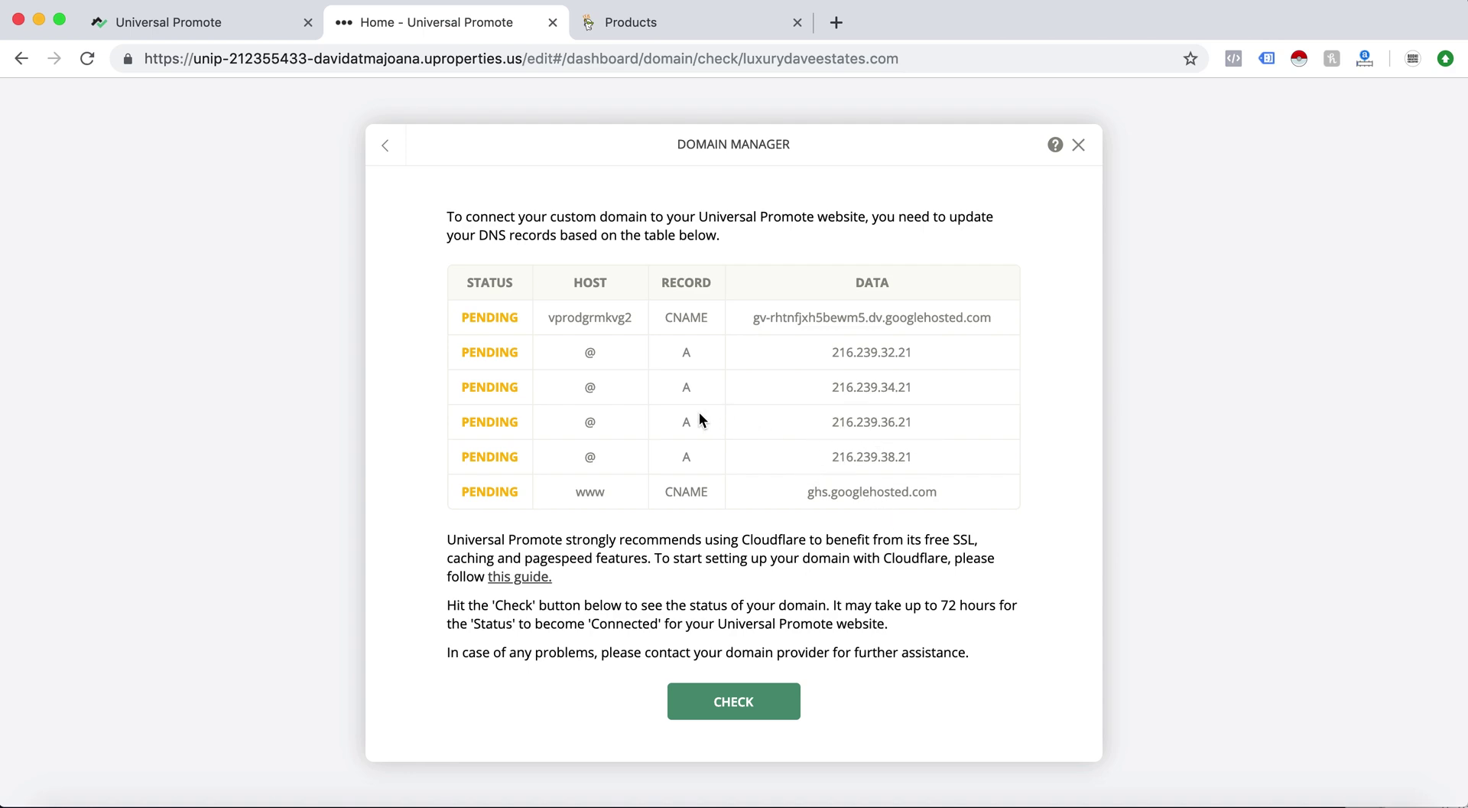
- Copy the host vprodgrmkvg2 from the first required CNAME record and open the DNS management of luxurydaveestates.com in GoDaddy
left_click(592, 325)
left_click(705, 26)
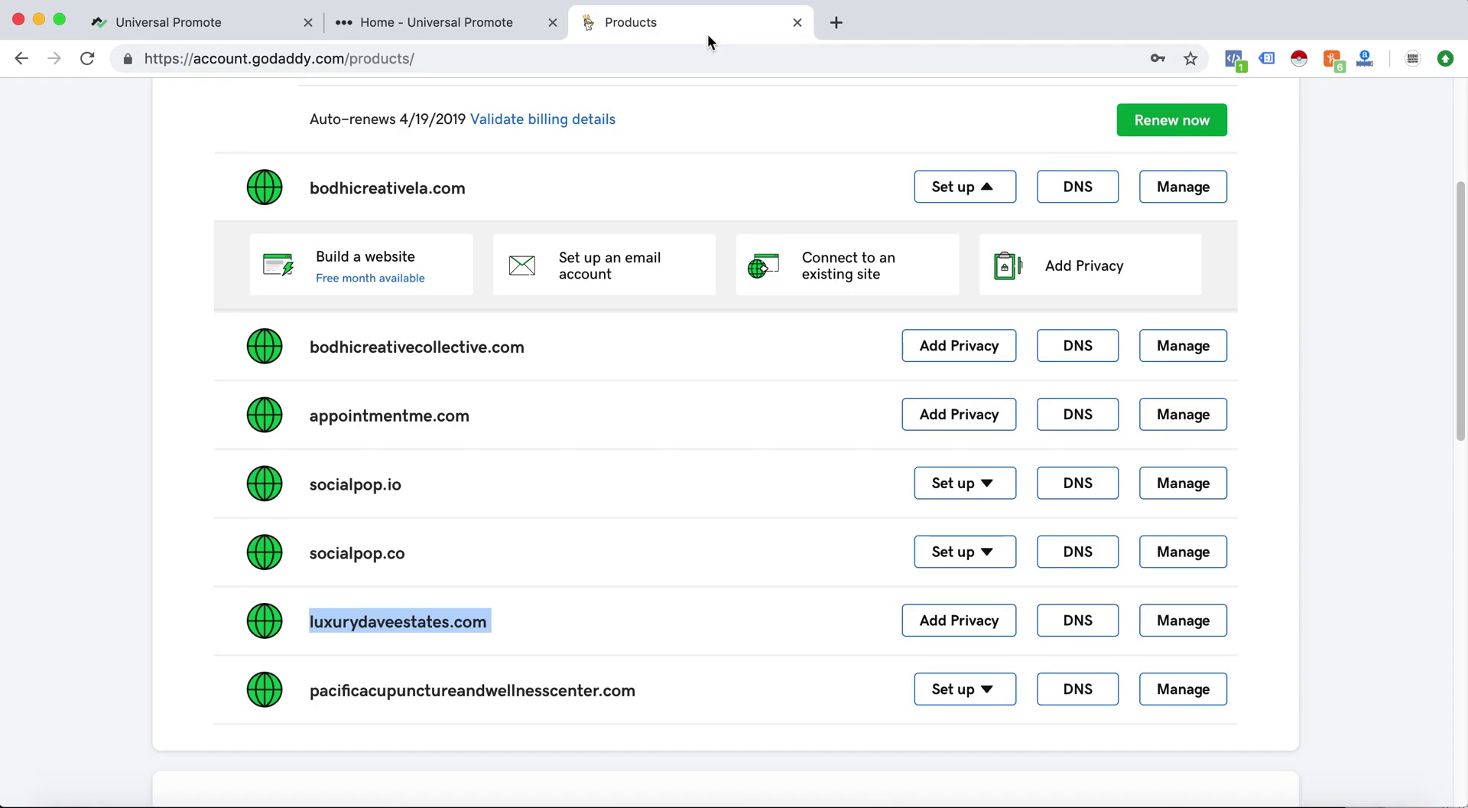
left_click(1093, 626)
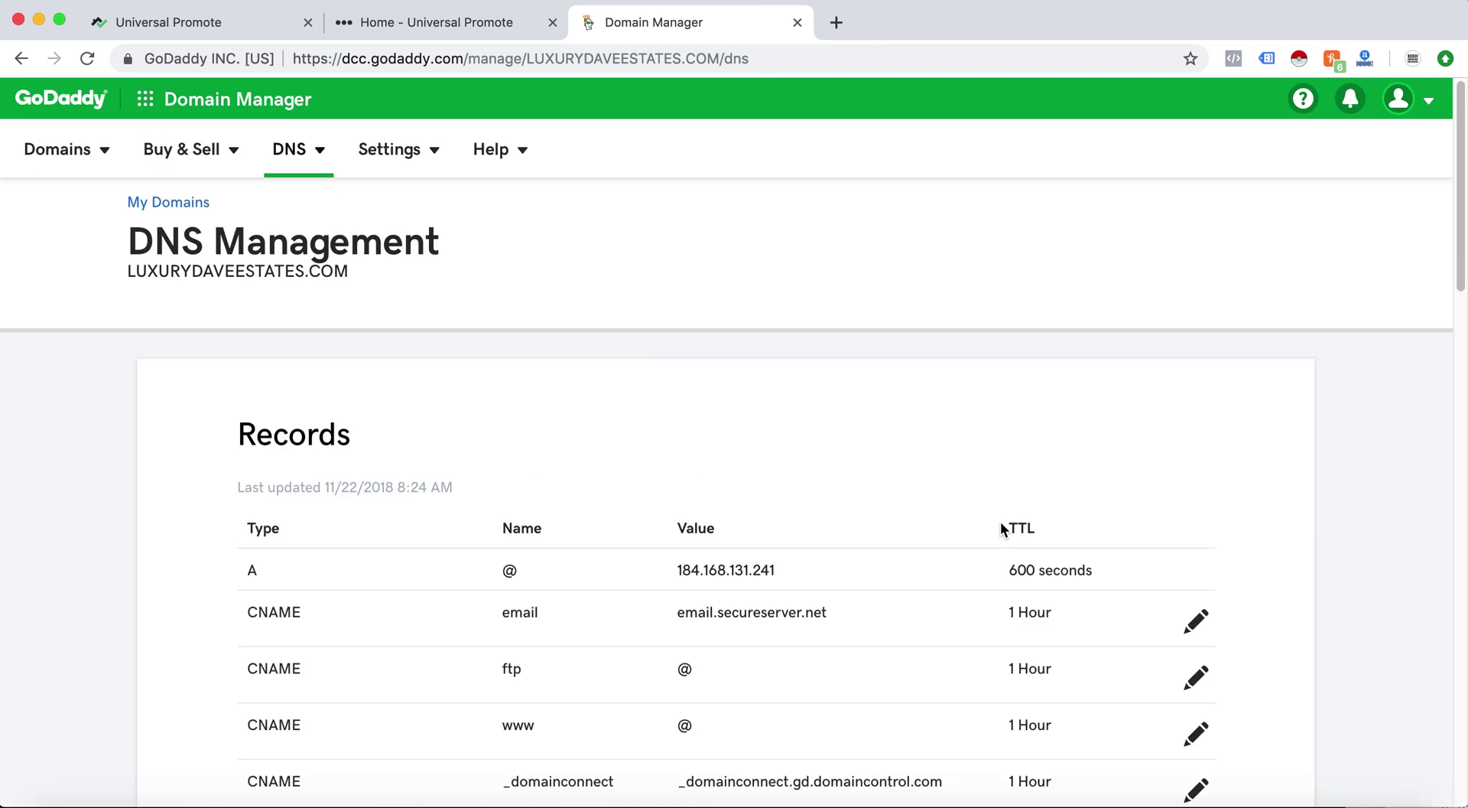
- Start a new DNS record of type CNAME and set its host to vprodgrmkvg2
scroll(1001, 520, "down", 10)
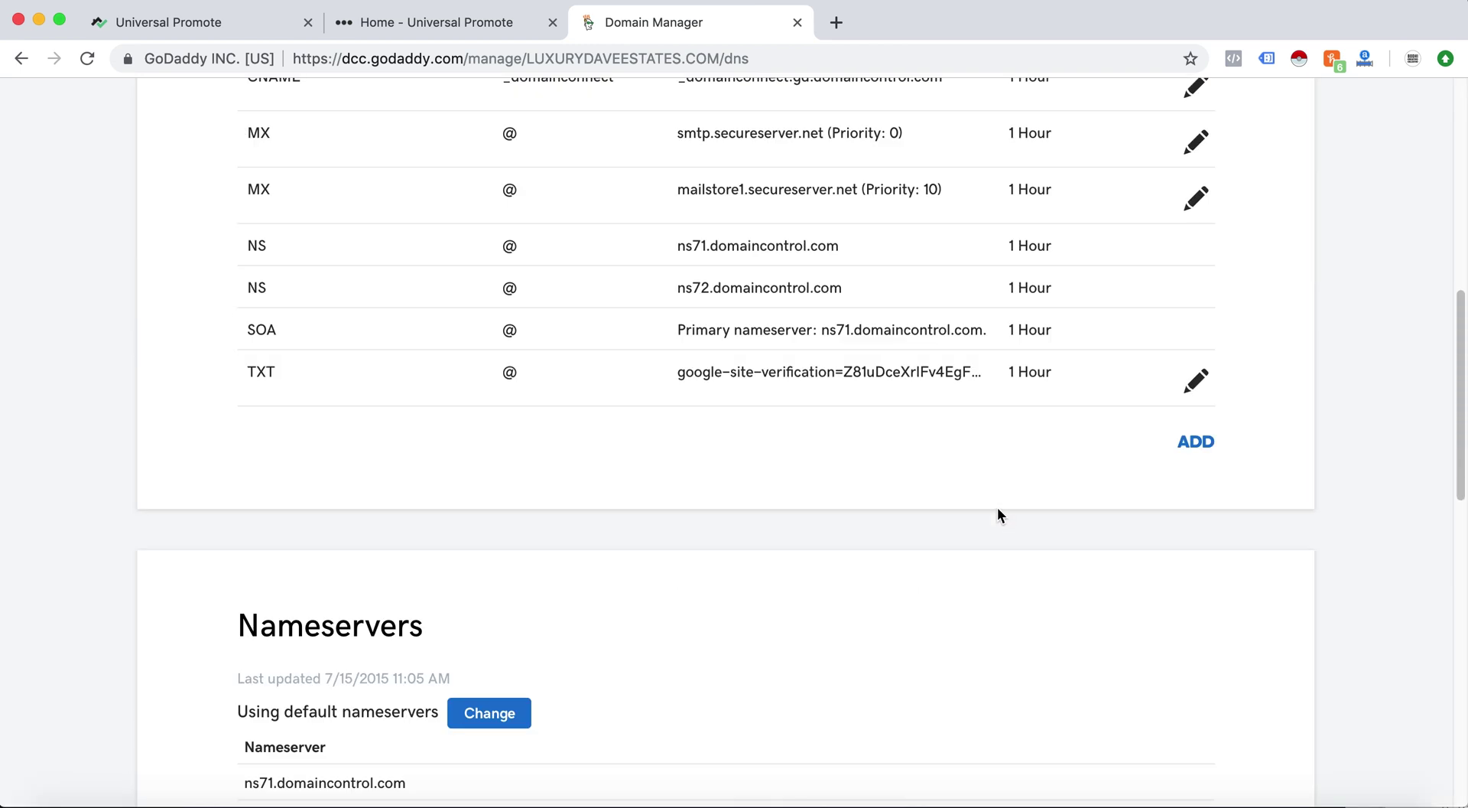
scroll(1054, 468, "up", 5)
scroll(1052, 468, "down", 2)
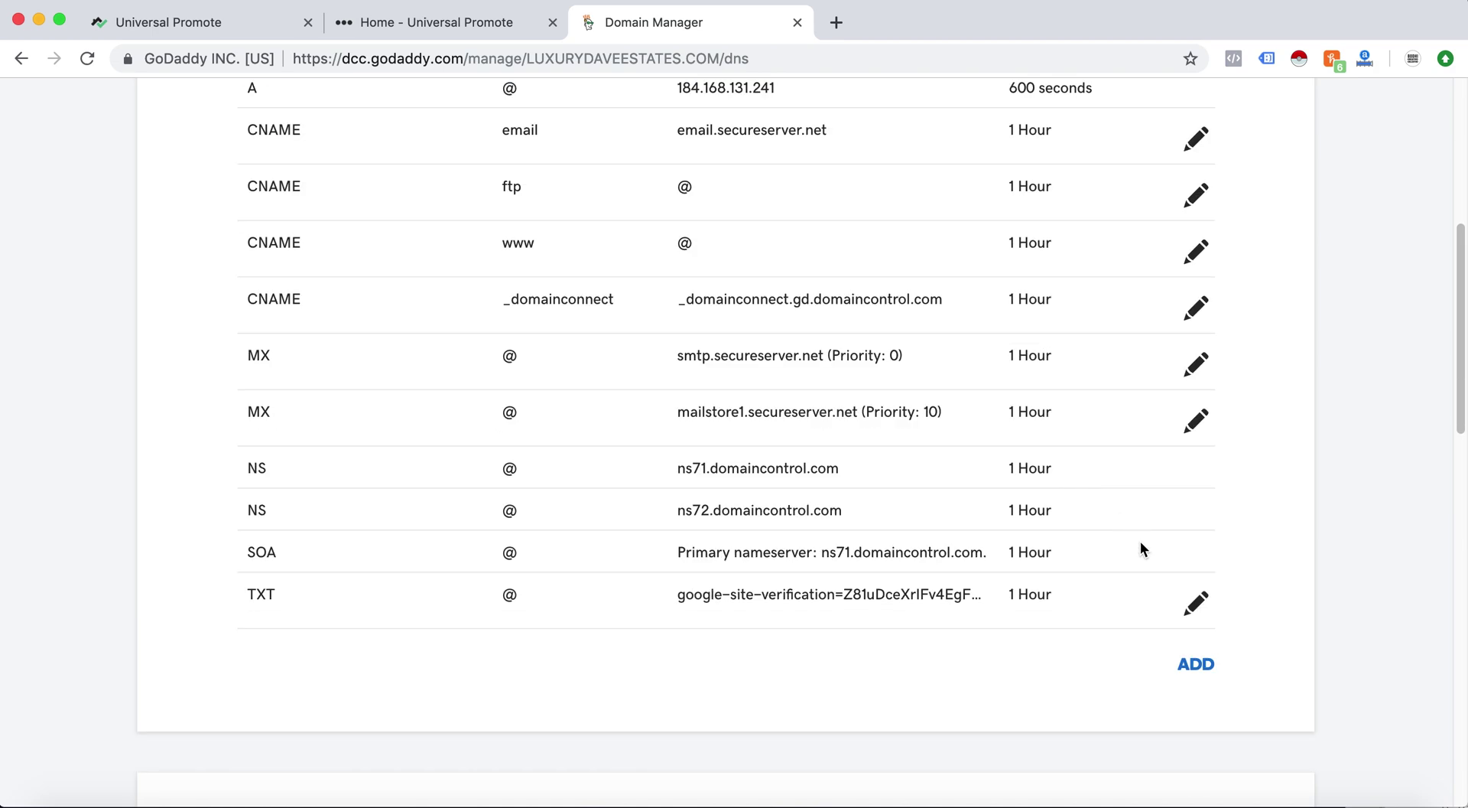
left_click(1197, 665)
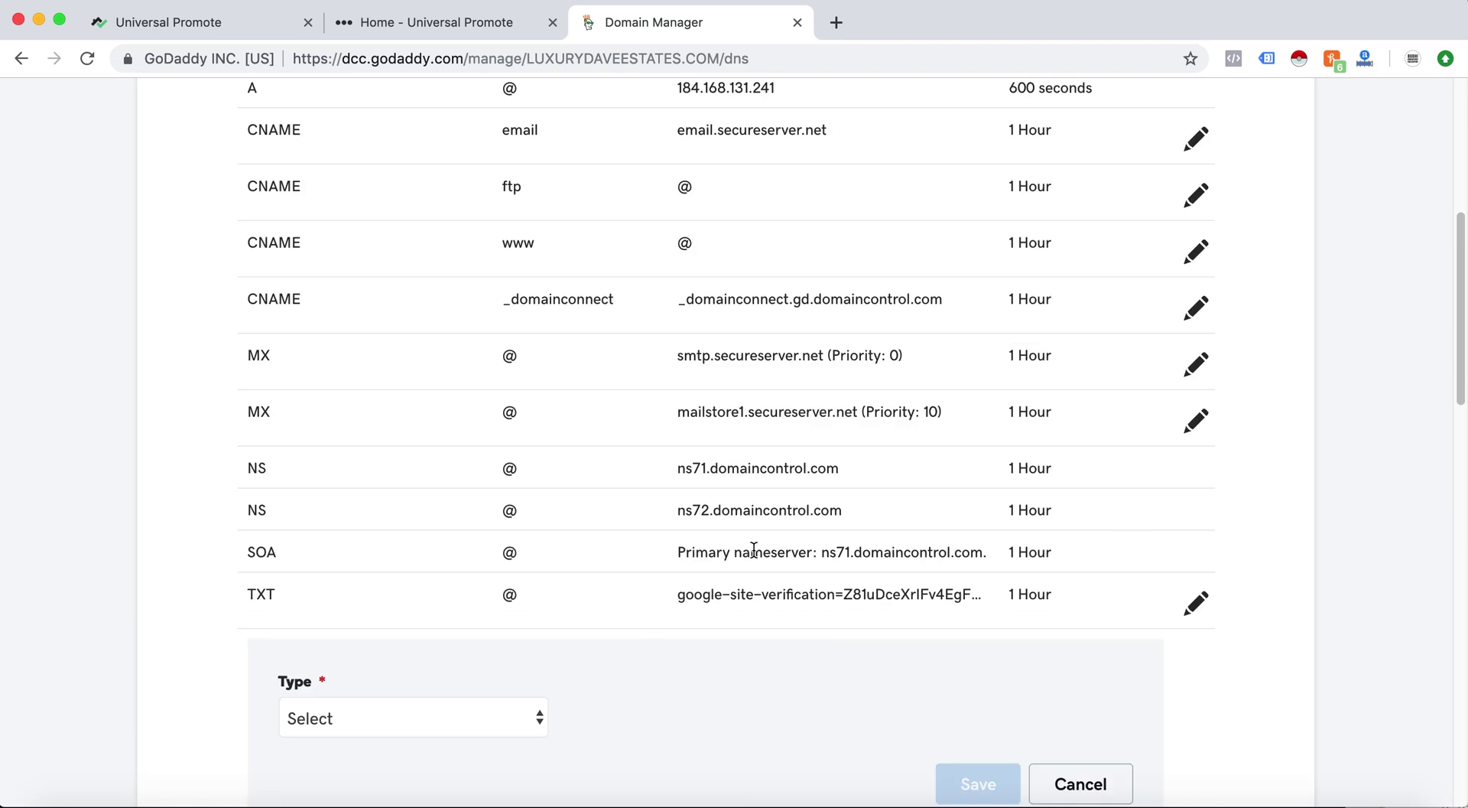
scroll(752, 520, "down", 3)
left_click(498, 598)
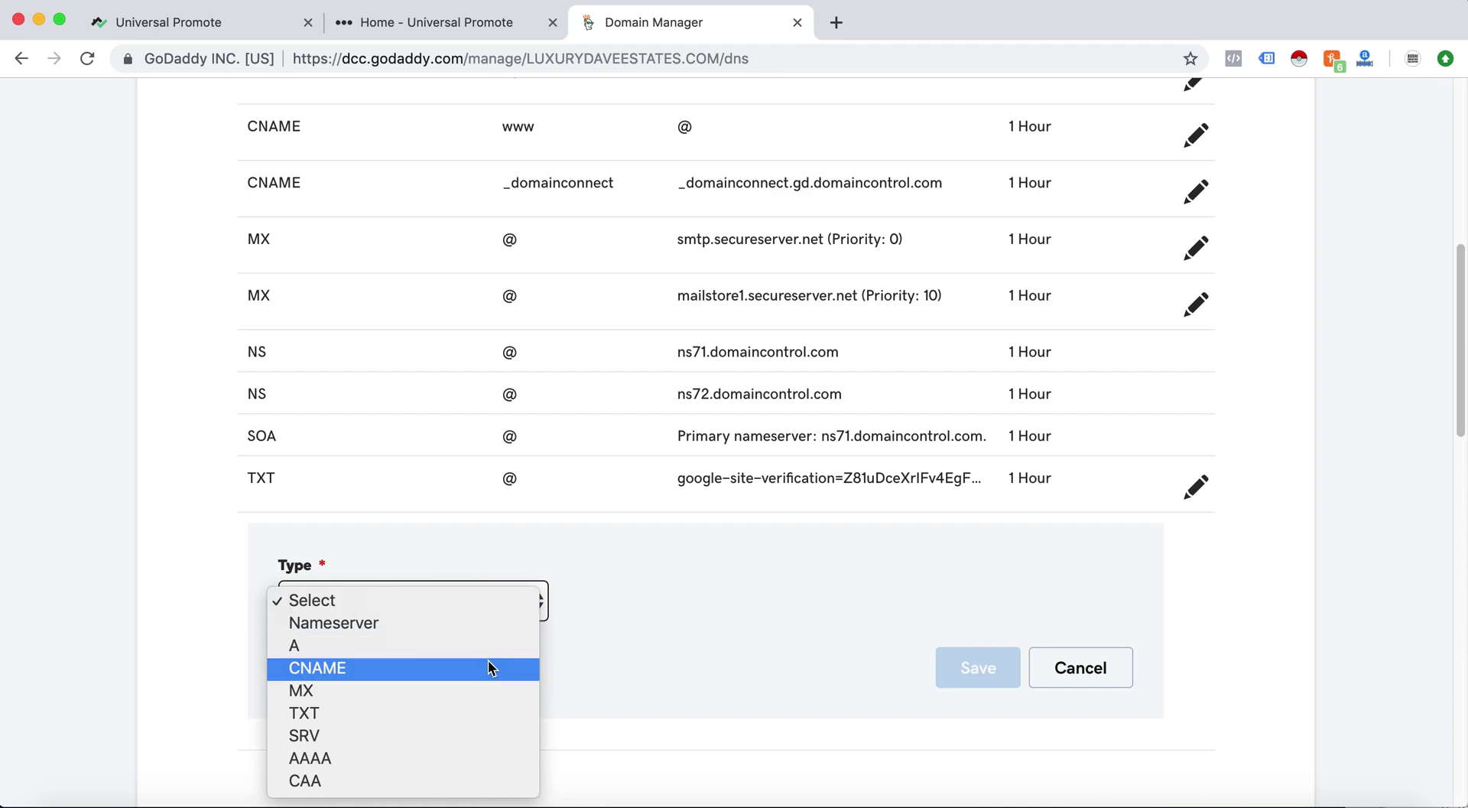
left_click(439, 31)
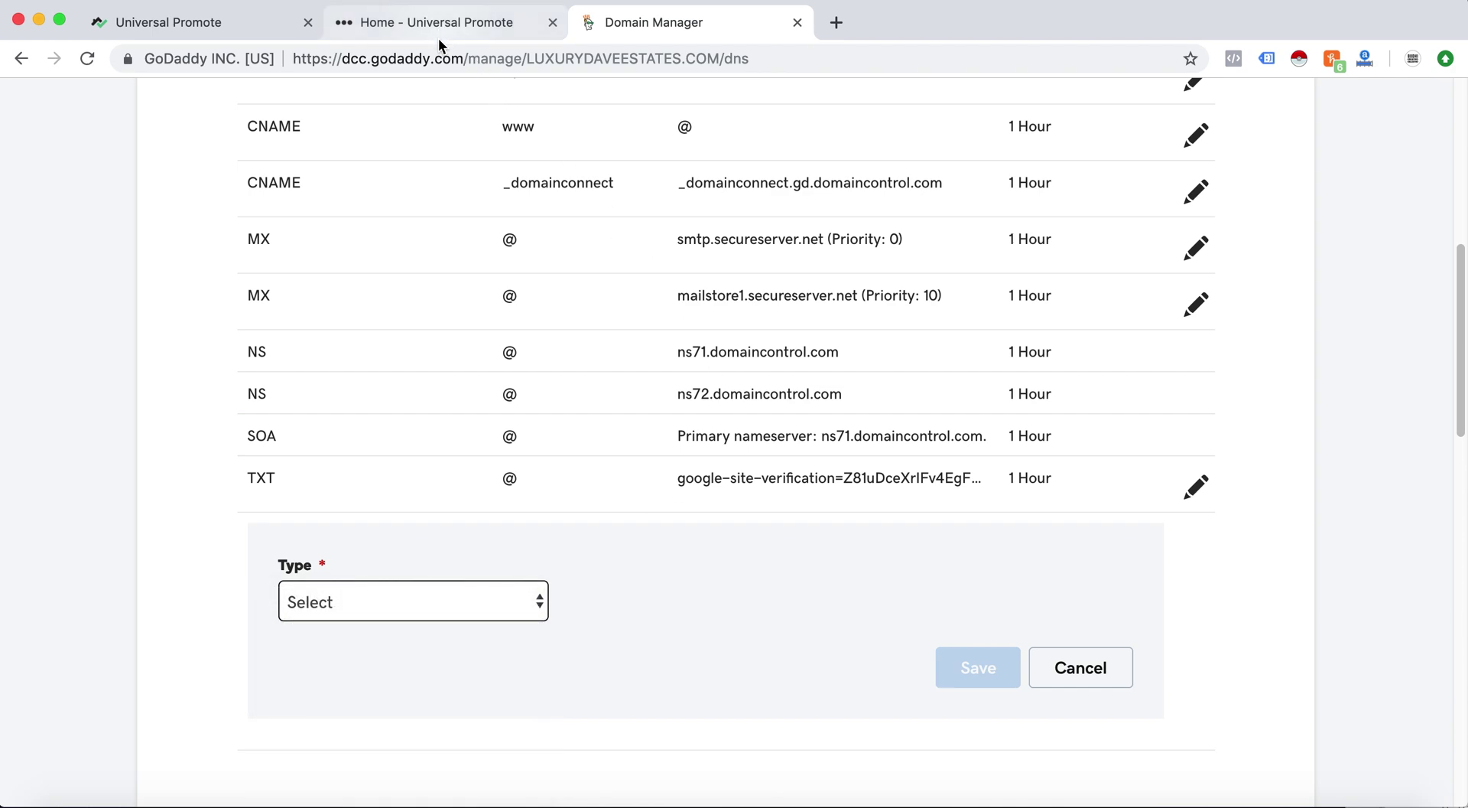
left_click(434, 28)
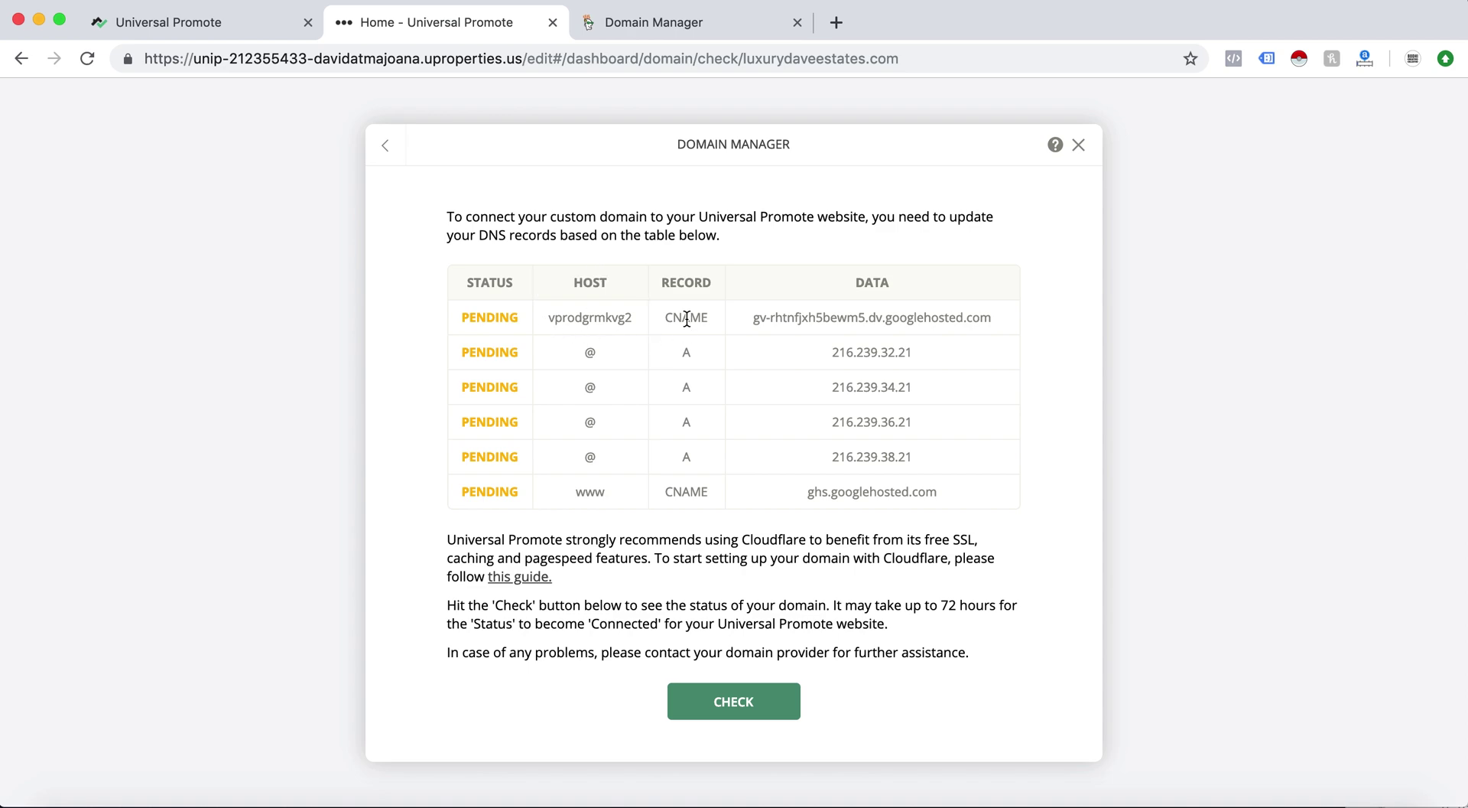
left_click(642, 27)
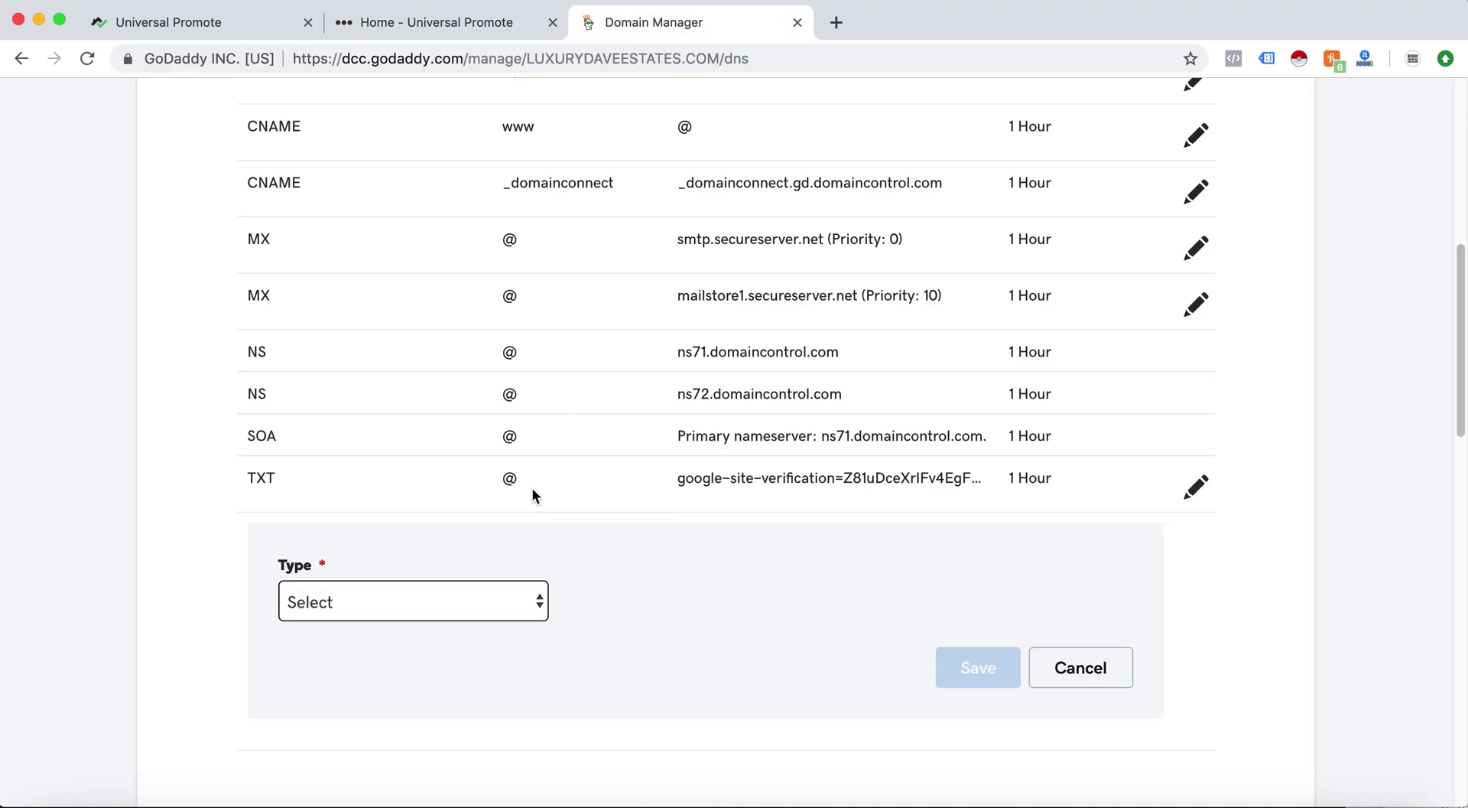
left_click(485, 596)
left_click(462, 664)
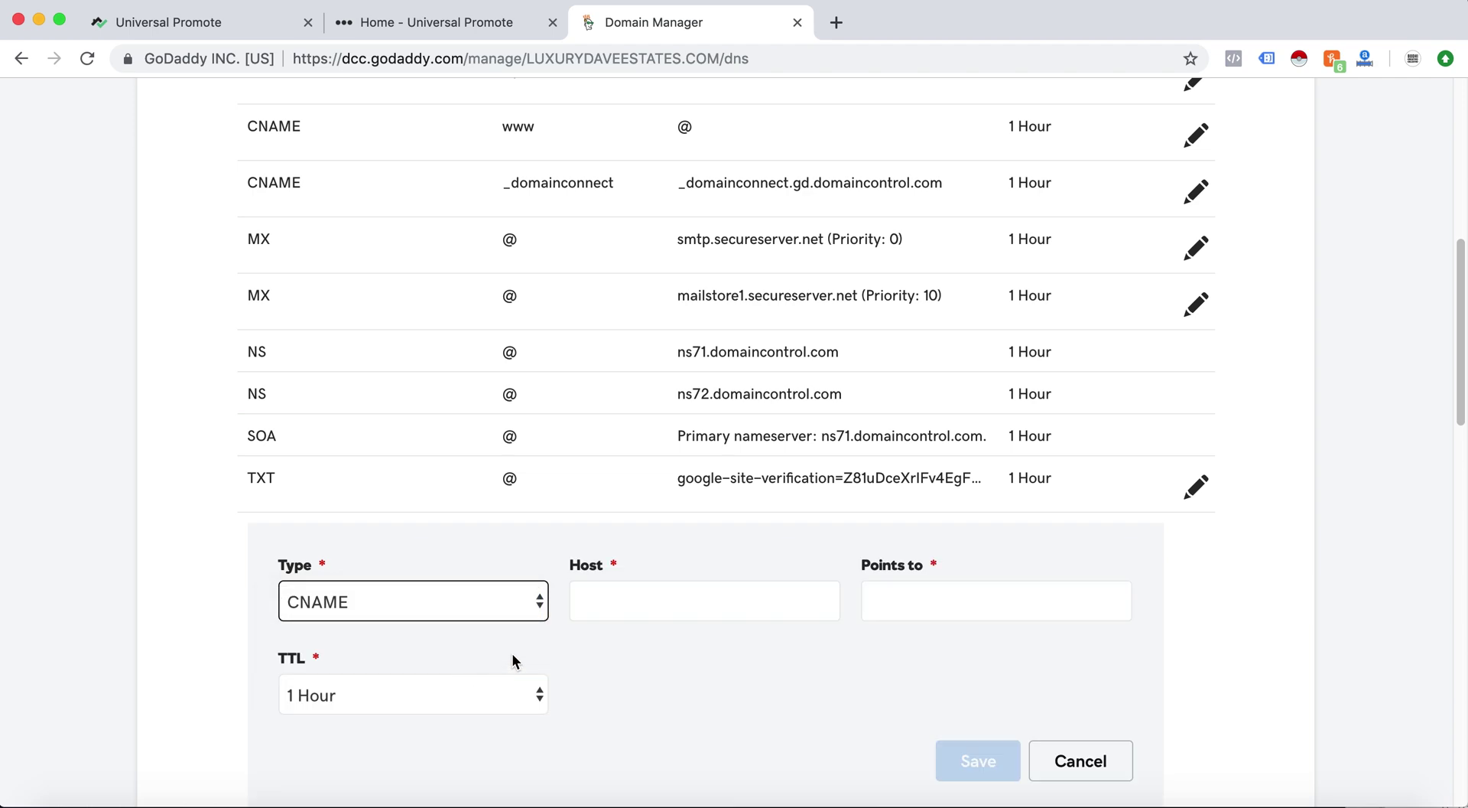
right_click(622, 603)
left_click(660, 641)
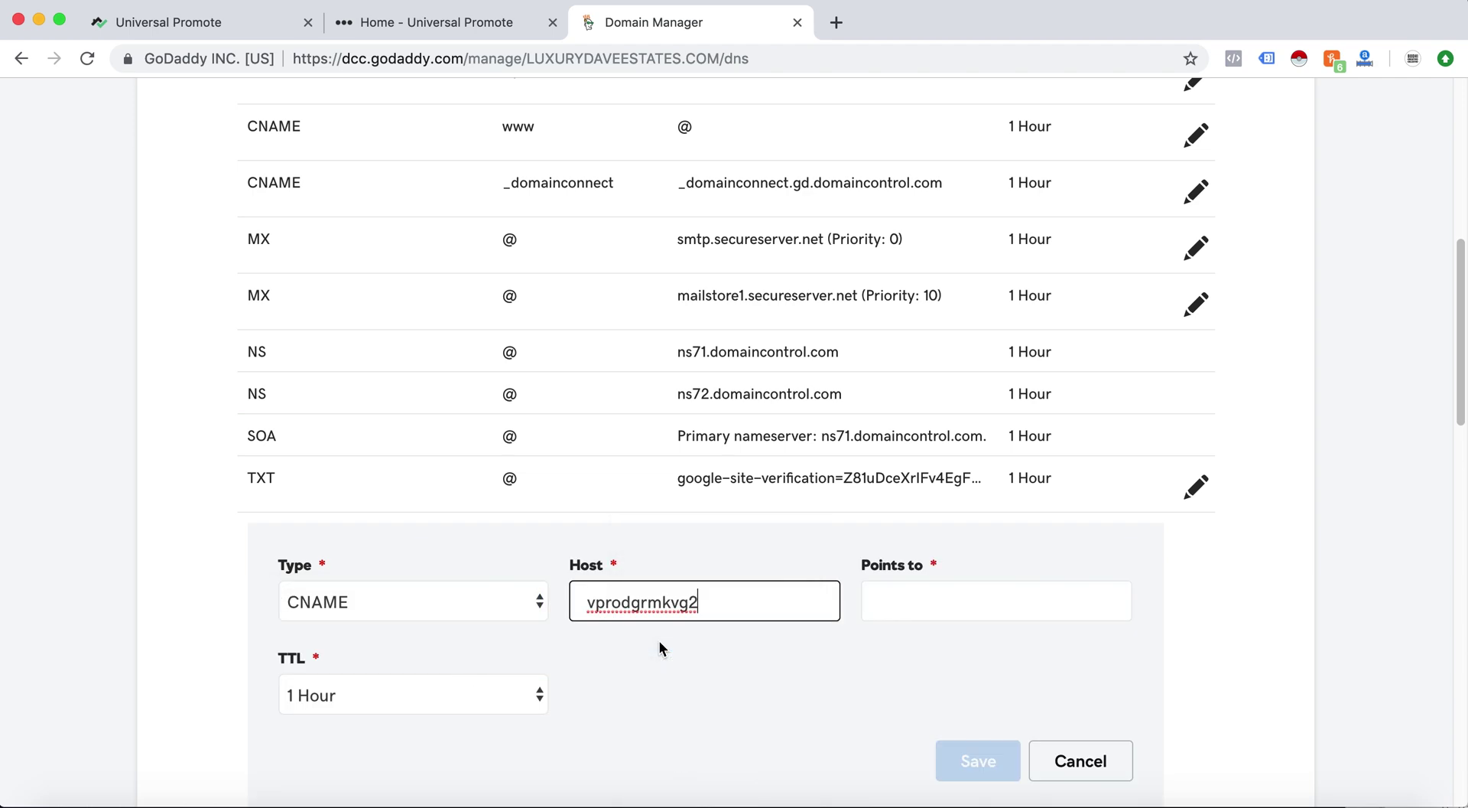
- Copy gv-rhtnfjxh5bewm5.dv.googlehosted.com from the required records, set it as the CNAME record's destination and save the record
left_click(459, 24)
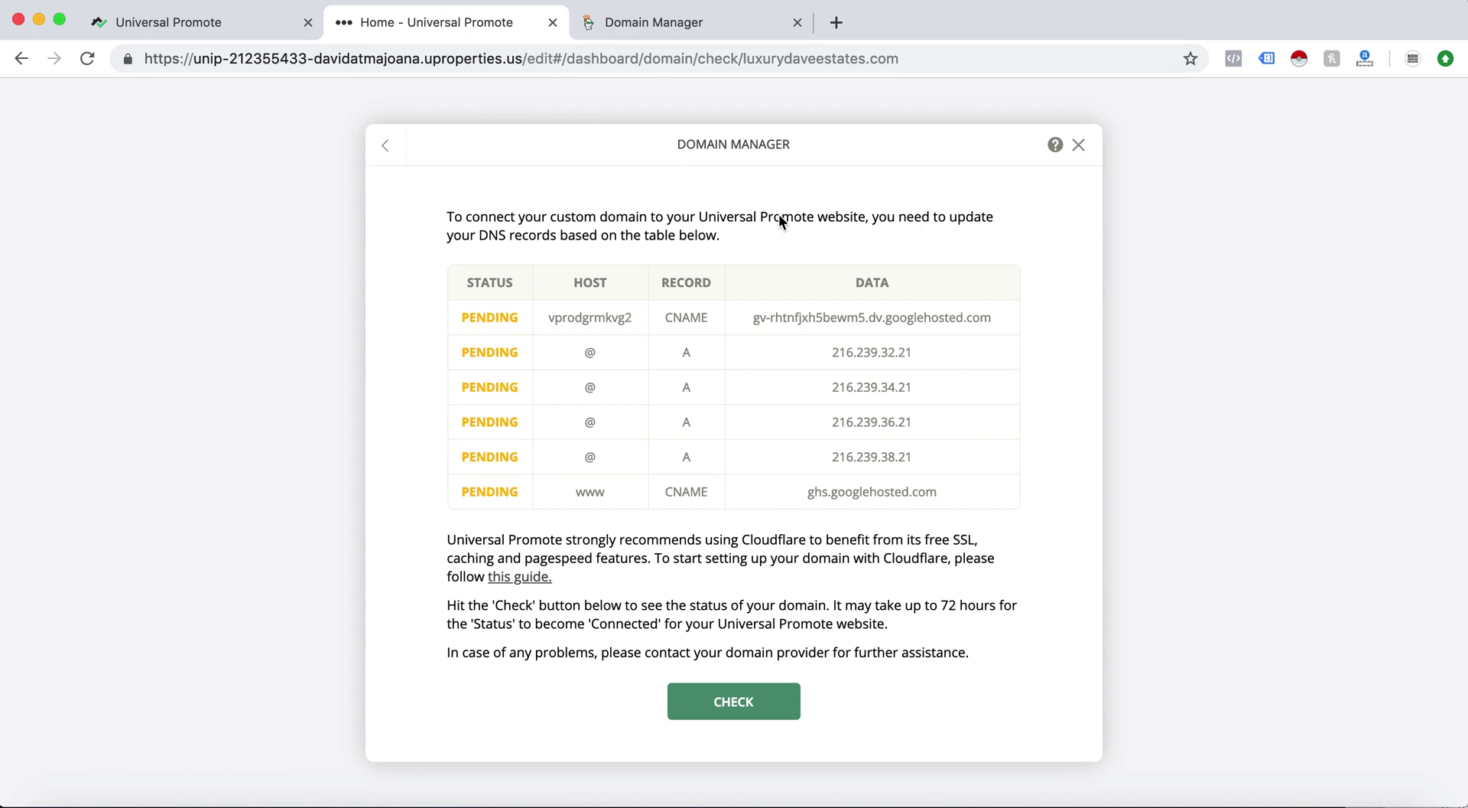
left_click(868, 322)
left_click(652, 24)
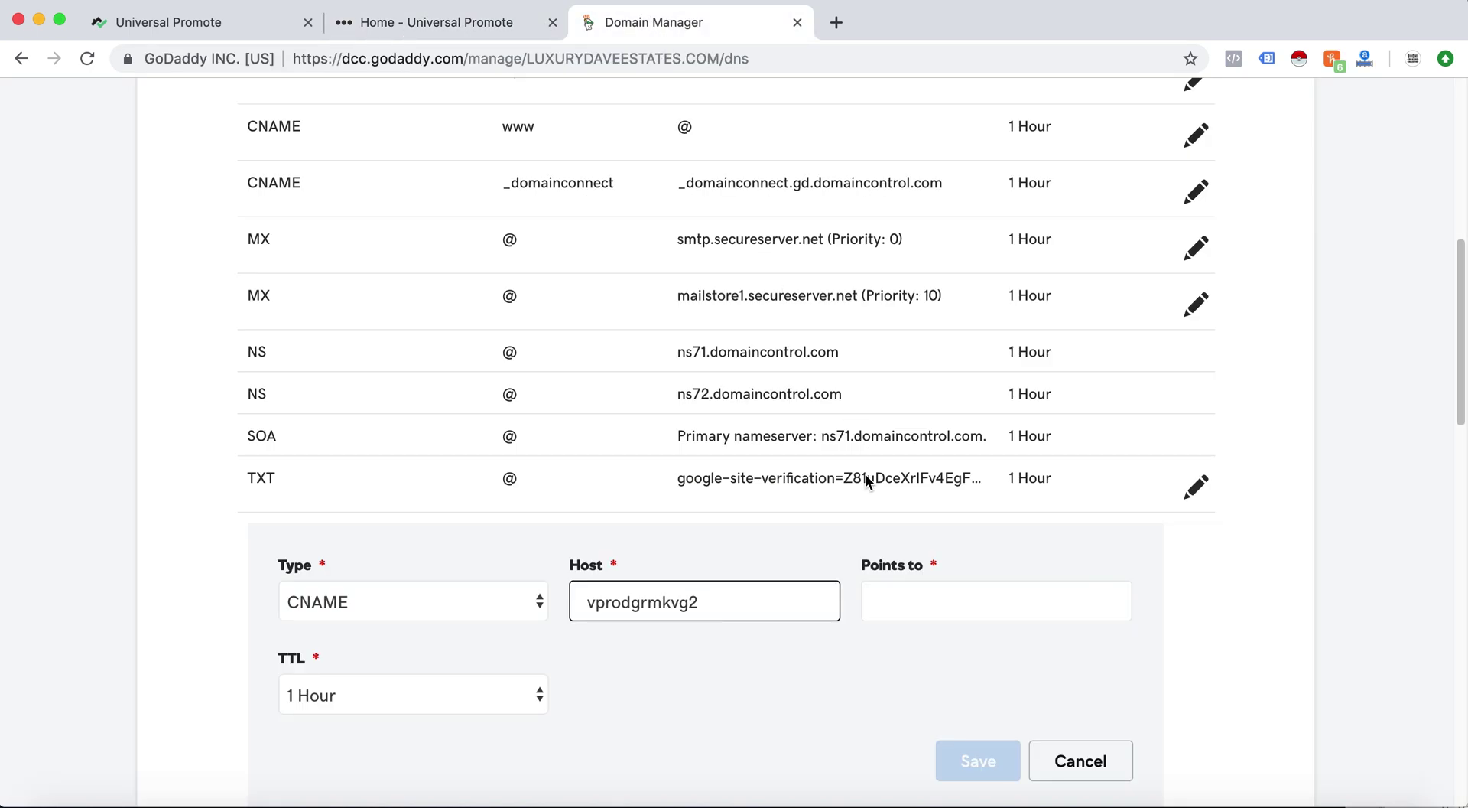
left_click(906, 600)
right_click(909, 602)
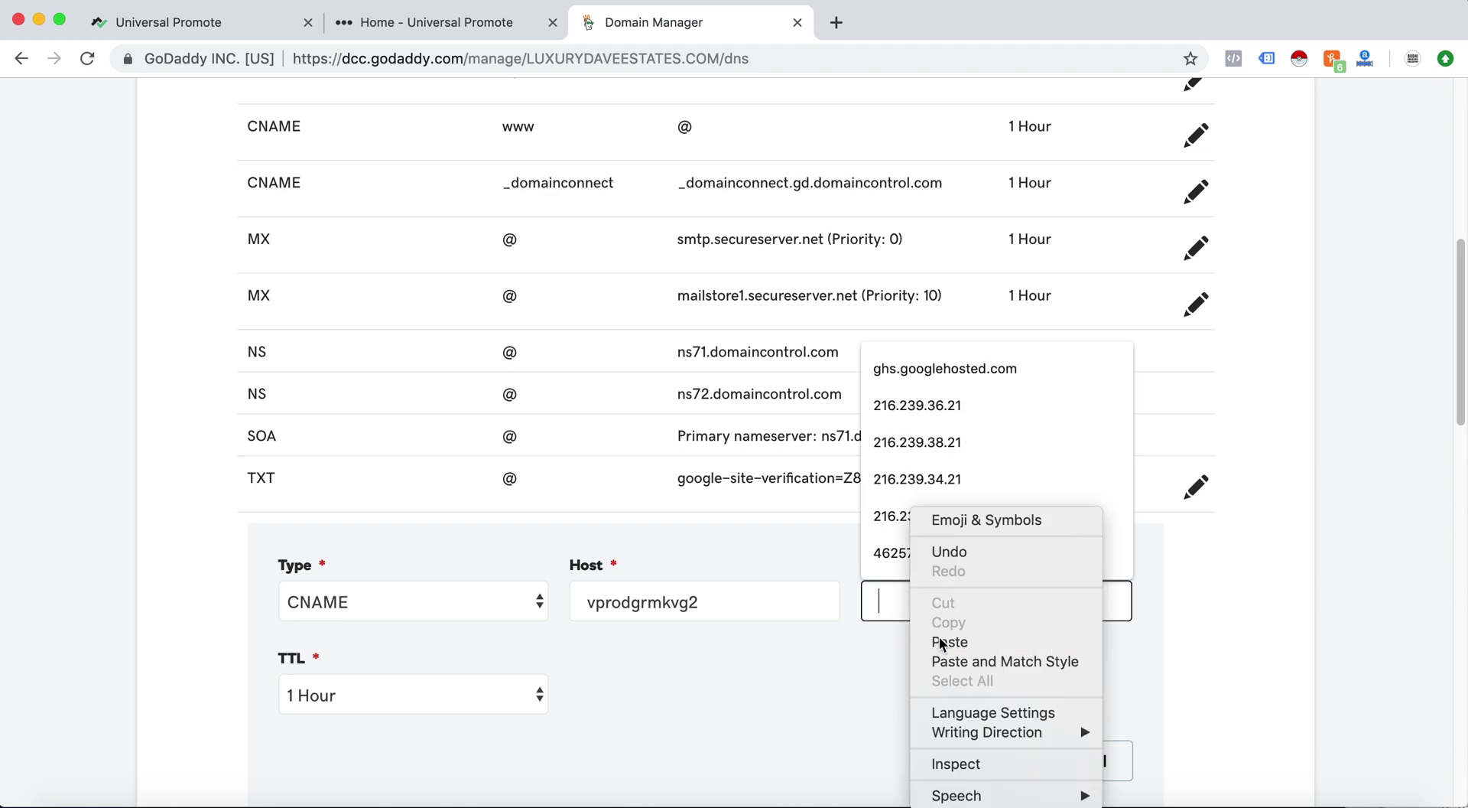
left_click(943, 641)
left_click(965, 753)
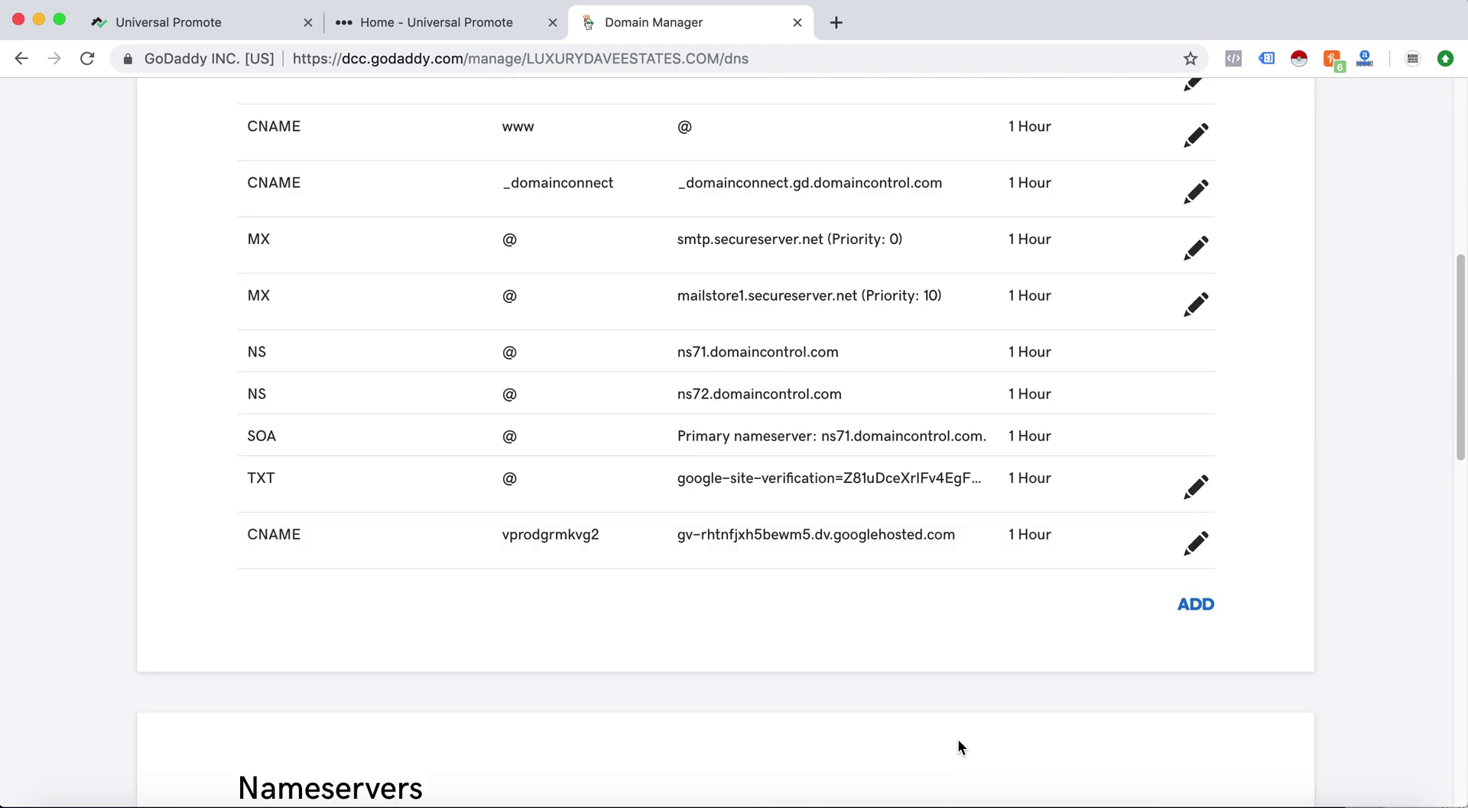
- Start another DNS record of type A, checking the required records table, and set its host to @
scroll(841, 352, "down", 3)
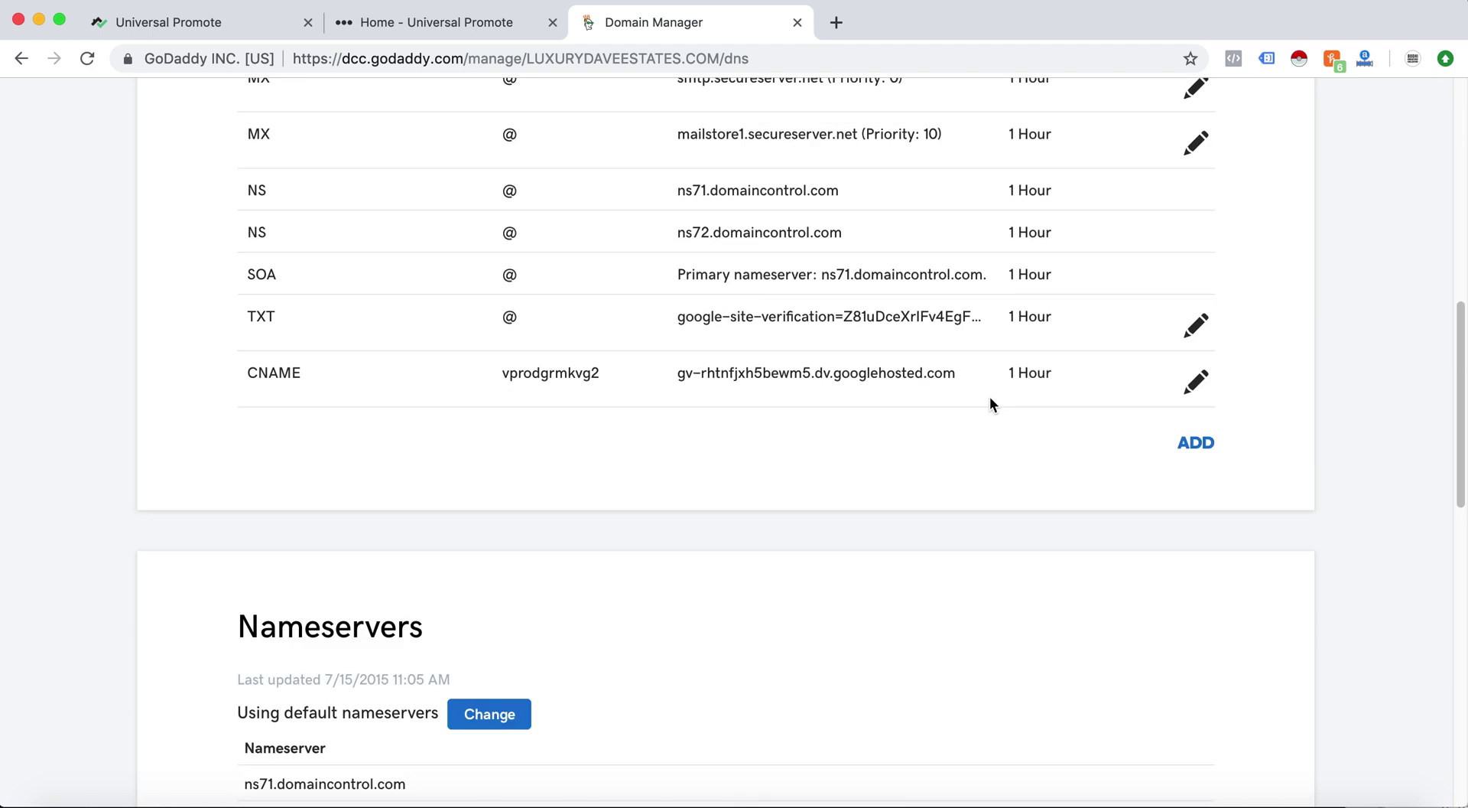
left_click(1197, 445)
left_click(481, 496)
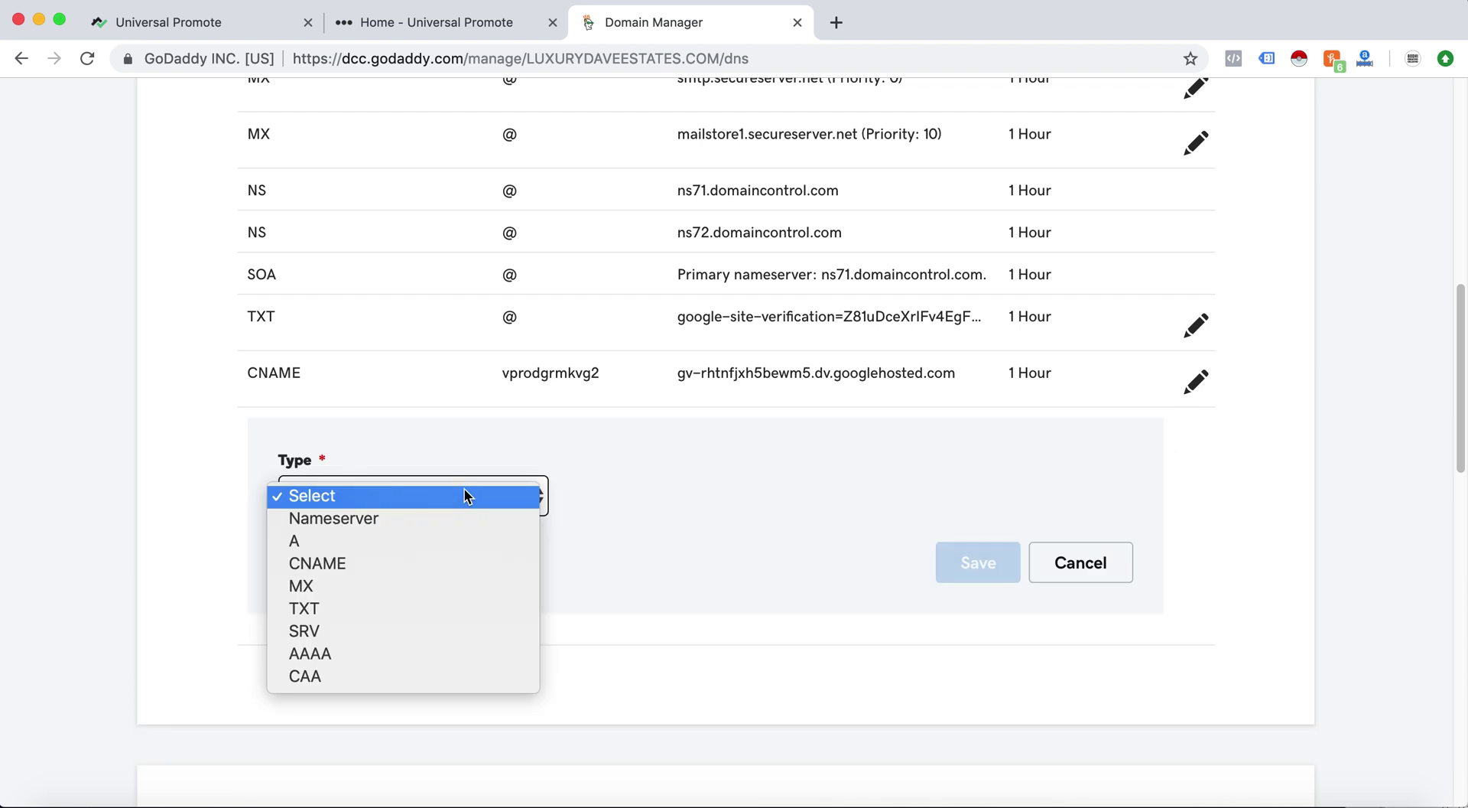
left_click(465, 540)
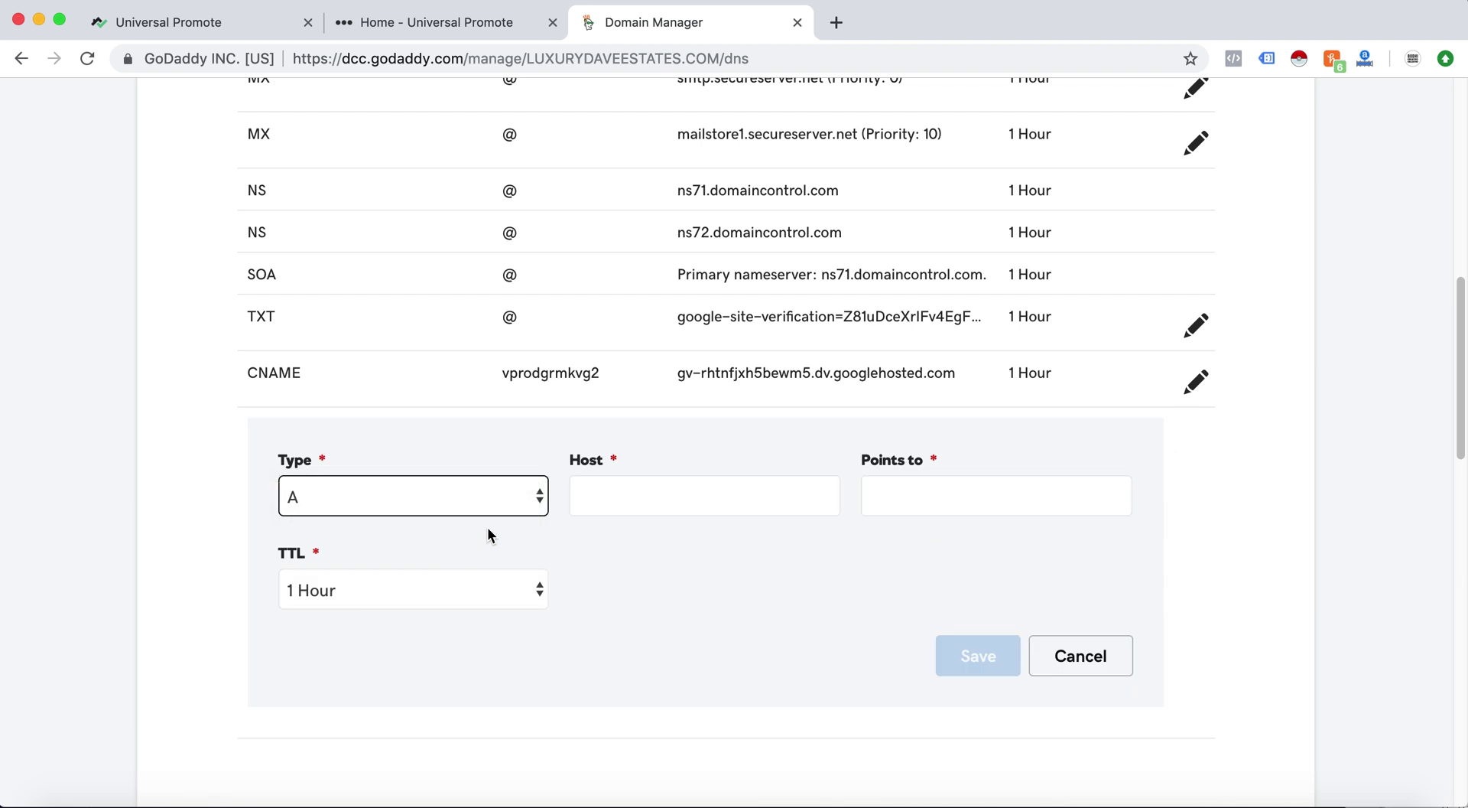
left_click(385, 17)
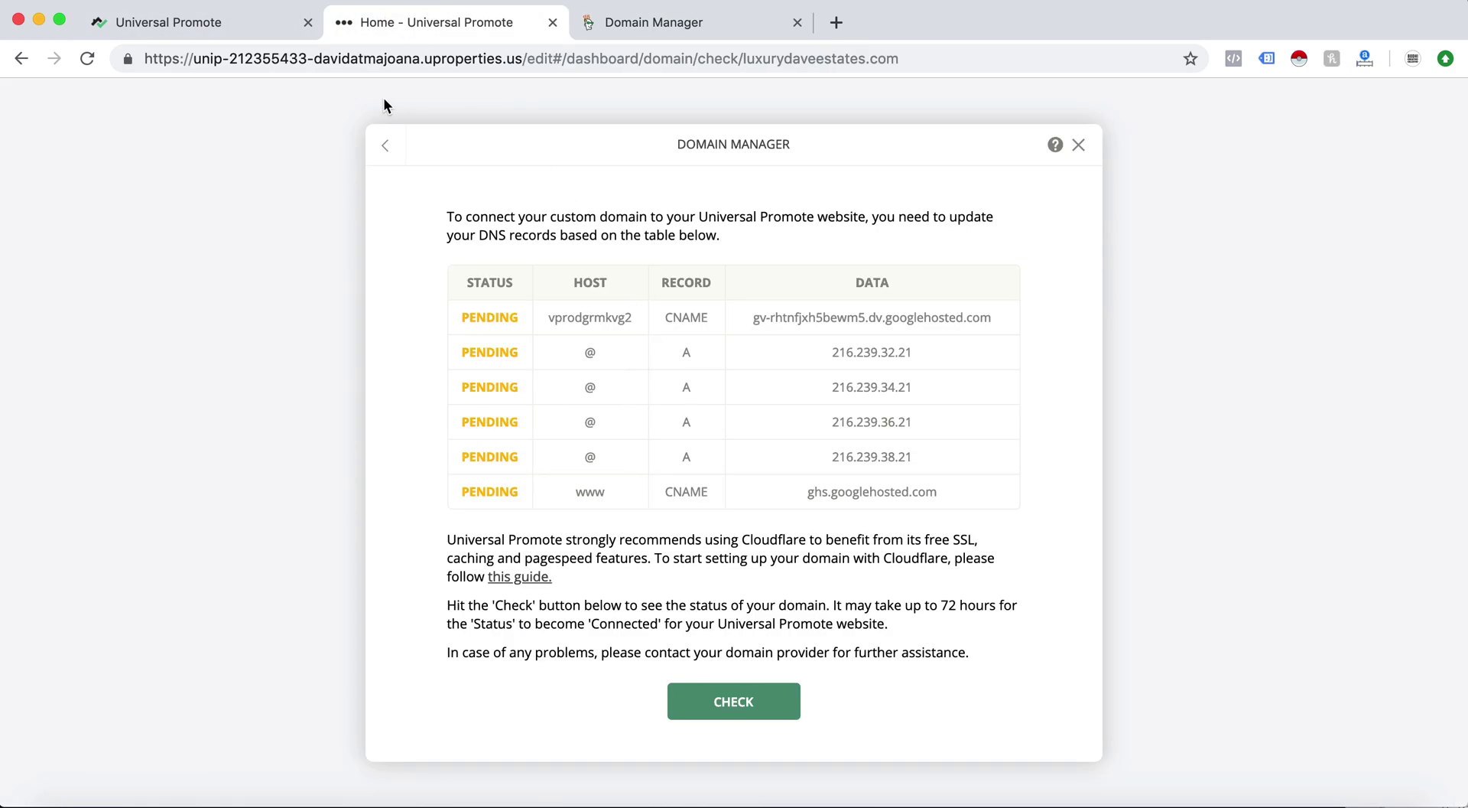
left_click(658, 28)
left_click(713, 495)
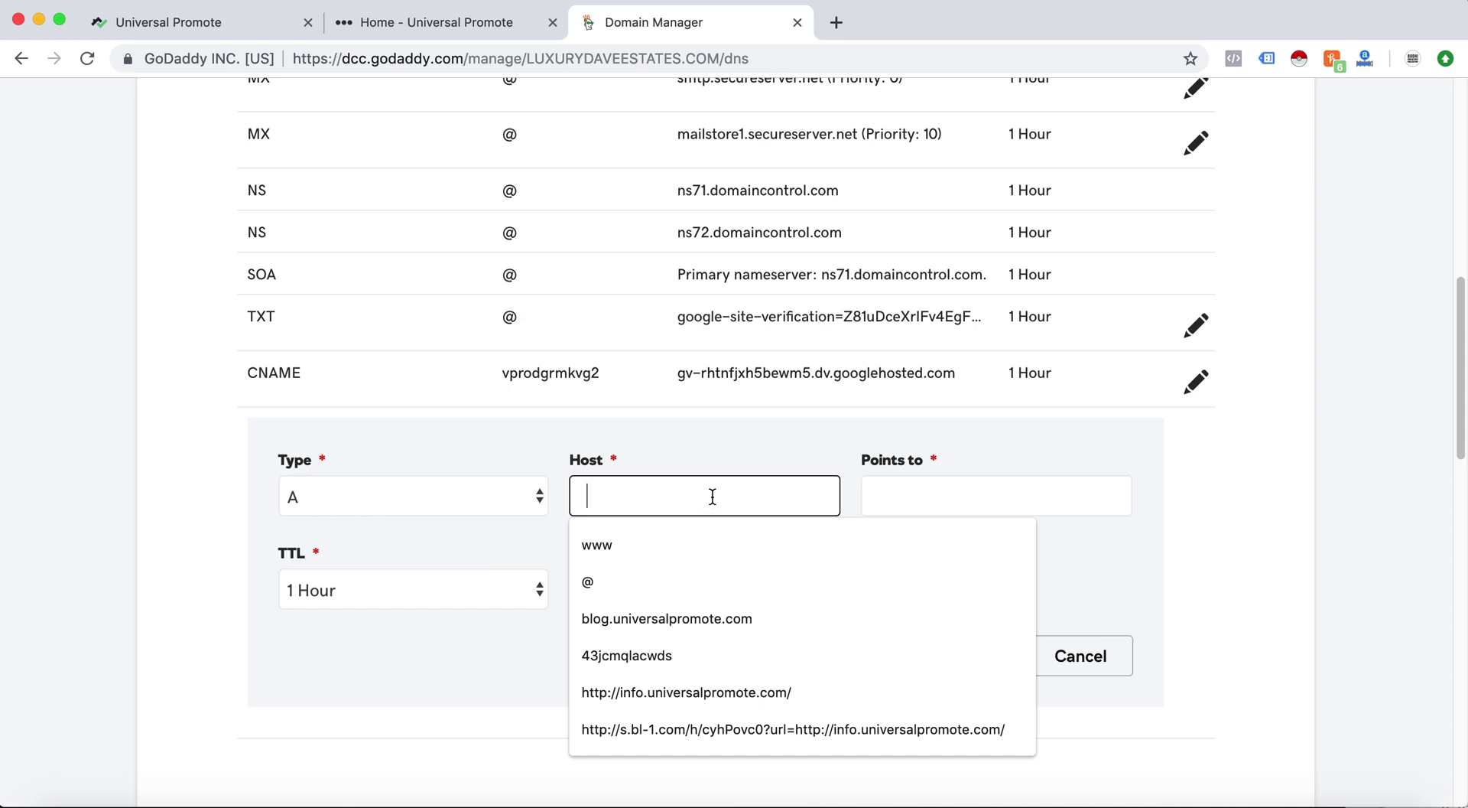
type("@")
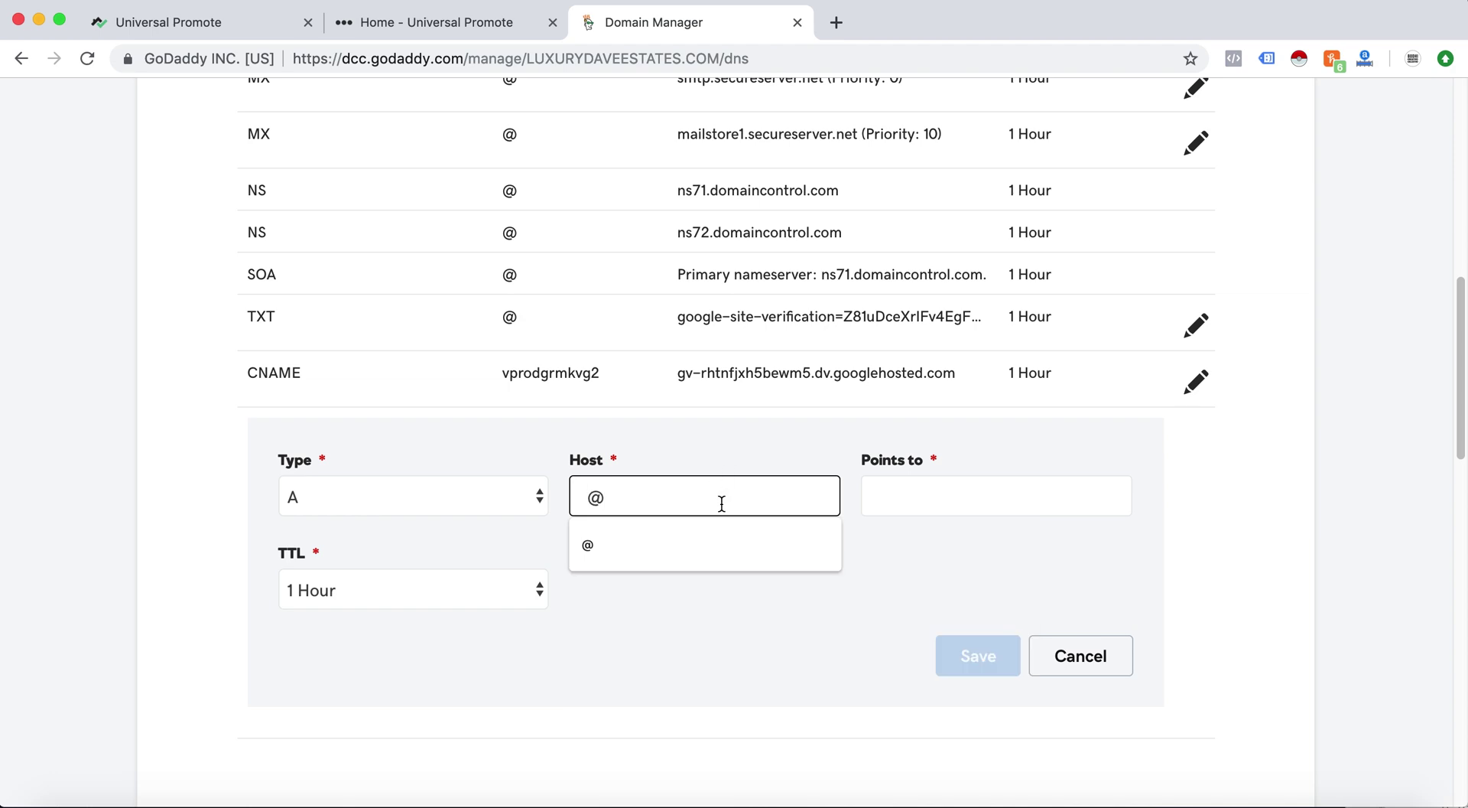
- Copy 216.239.32.21 from Universal Promote's required records, set it as the GoDaddy A record's destination and save the record
left_click(454, 22)
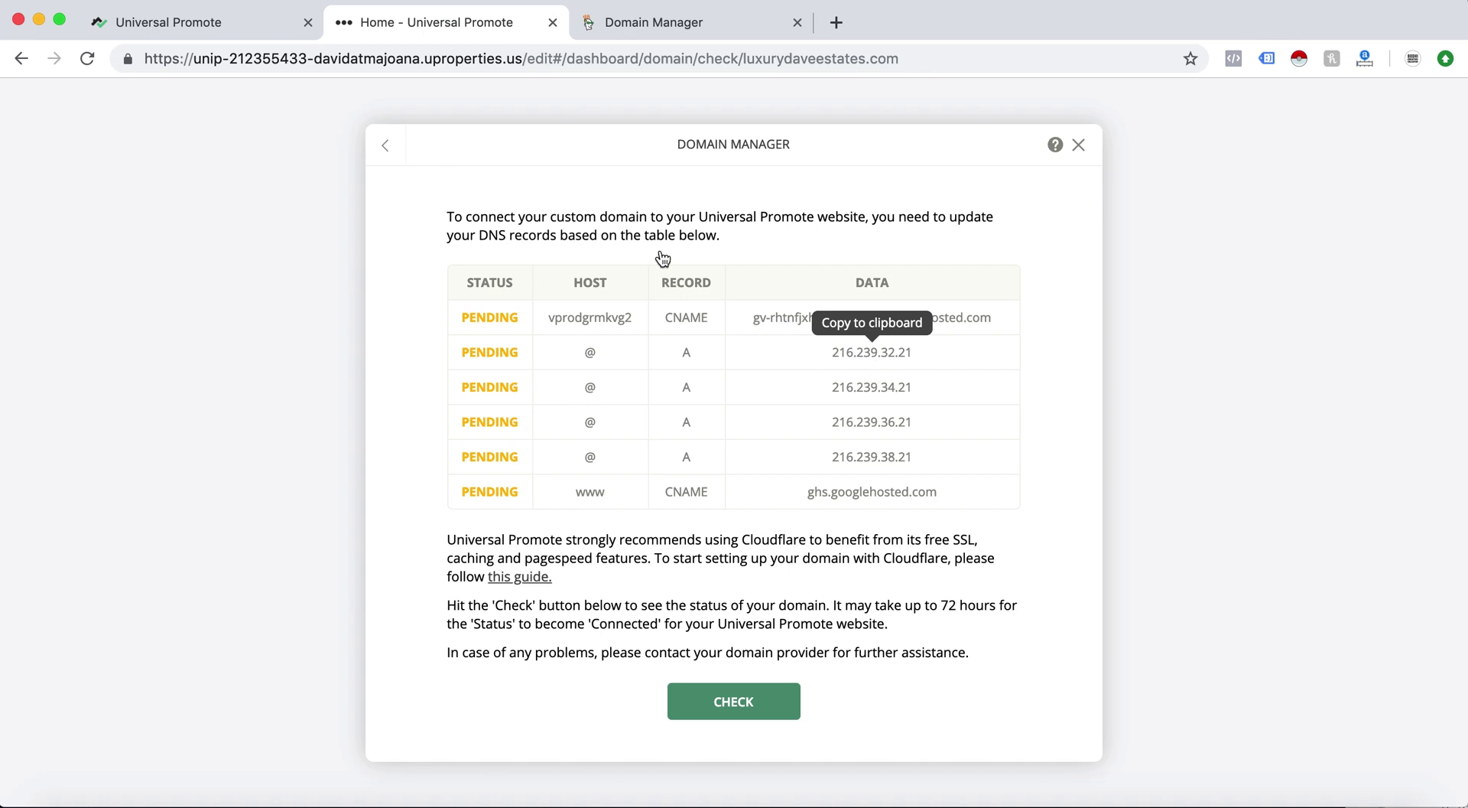
left_click(642, 30)
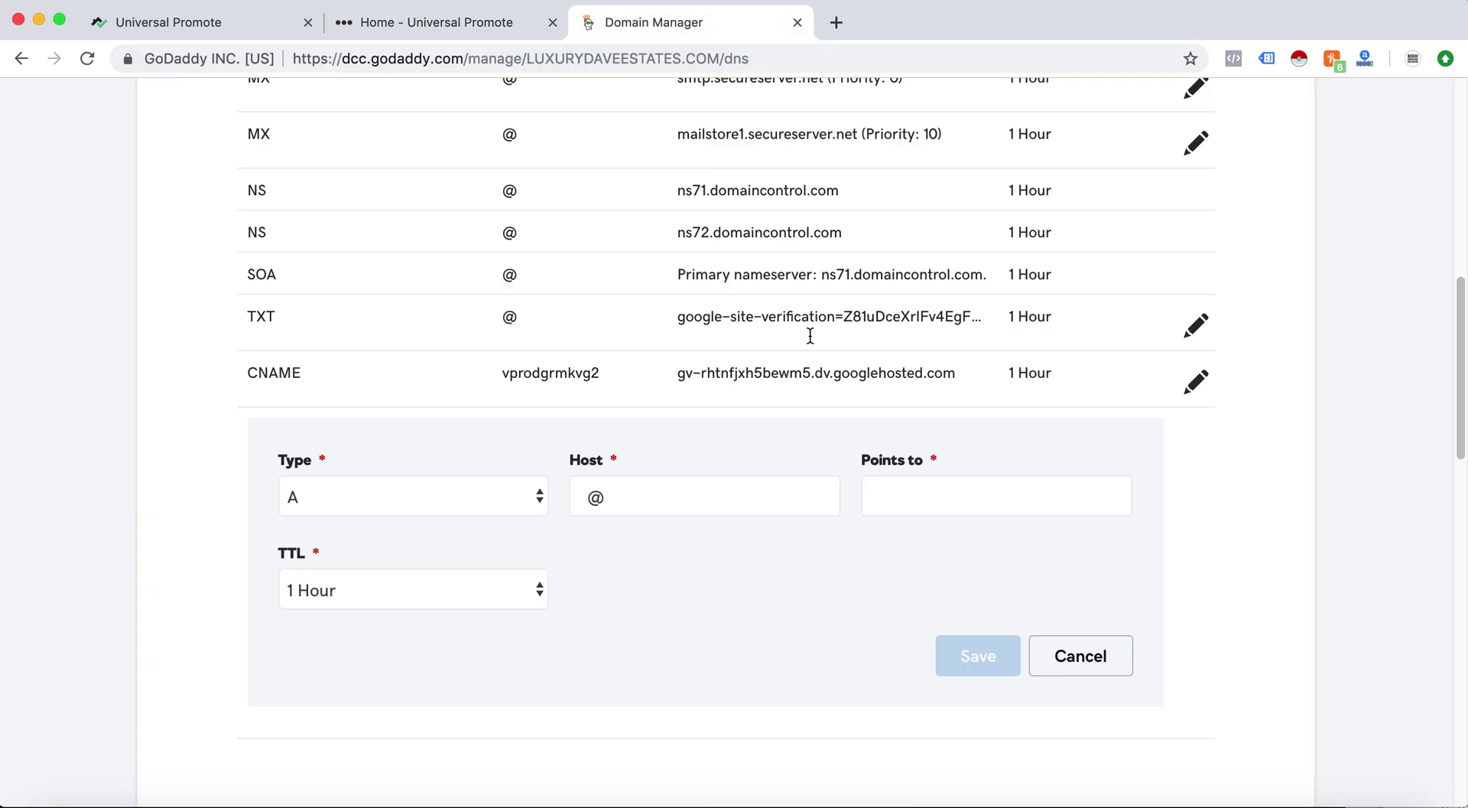
left_click(946, 509)
key("ctrl+v")
left_click(947, 439)
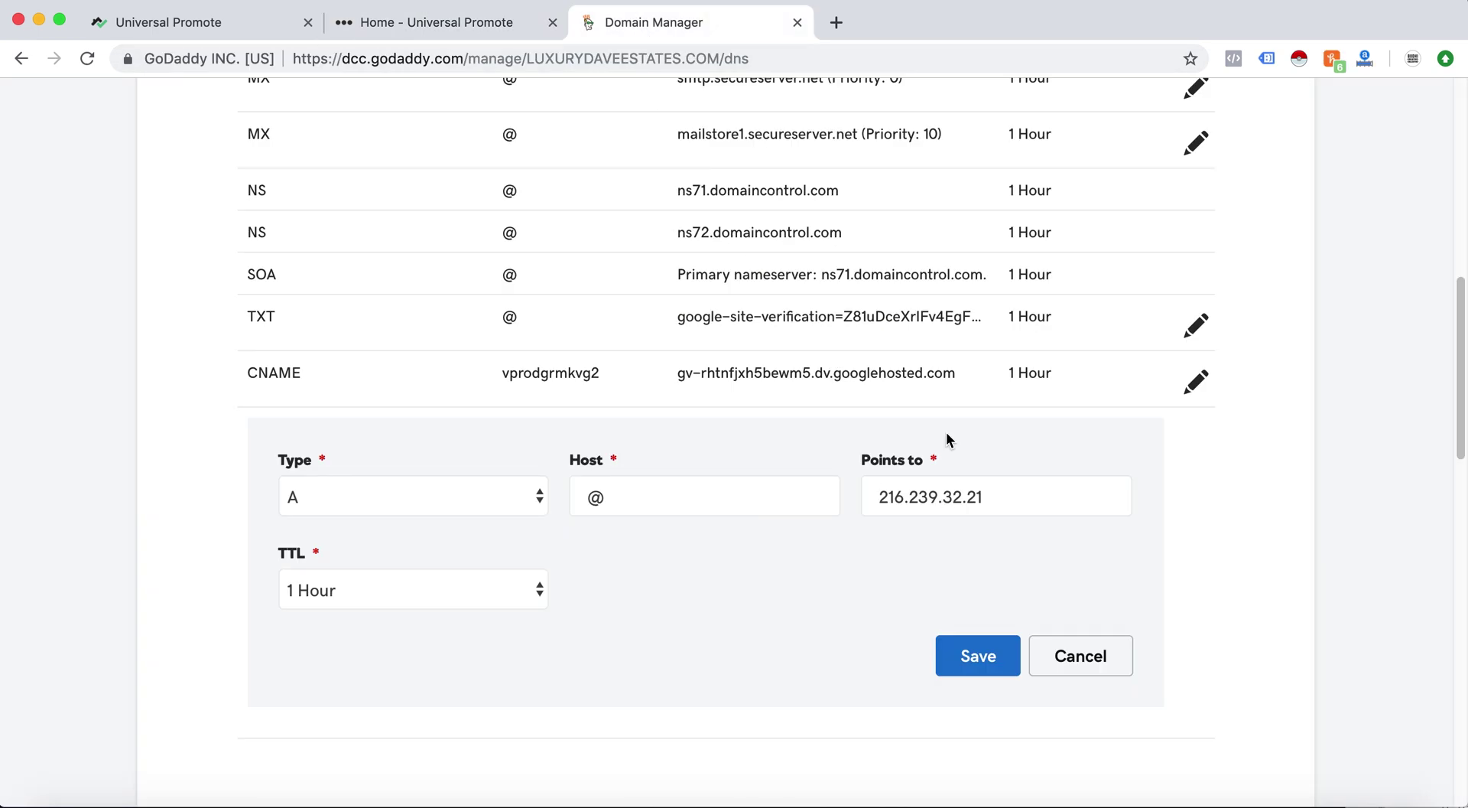
left_click(981, 654)
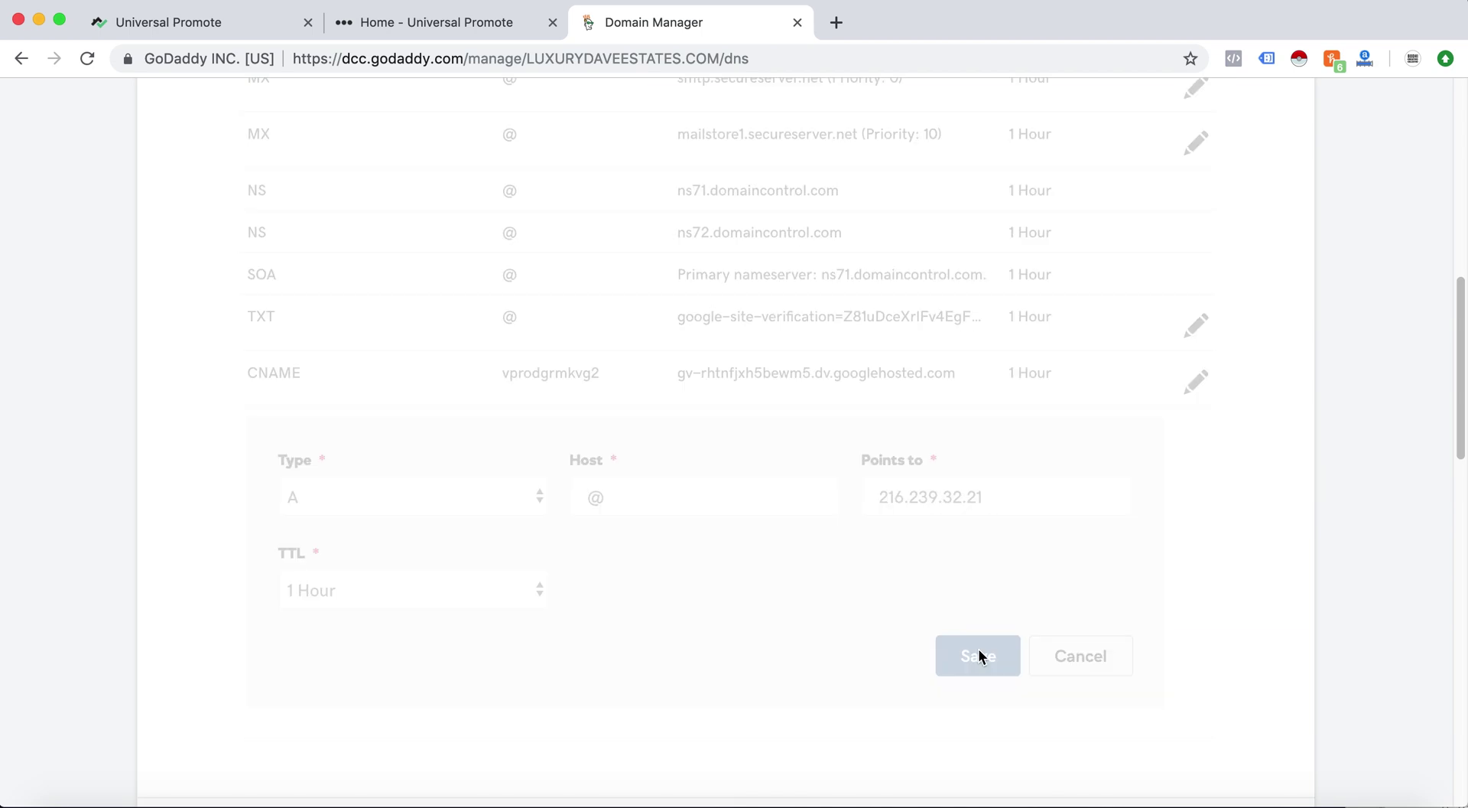
- Check the required records table, then add and save an A record with host @ pointing to 216.239.34.21
left_click(436, 25)
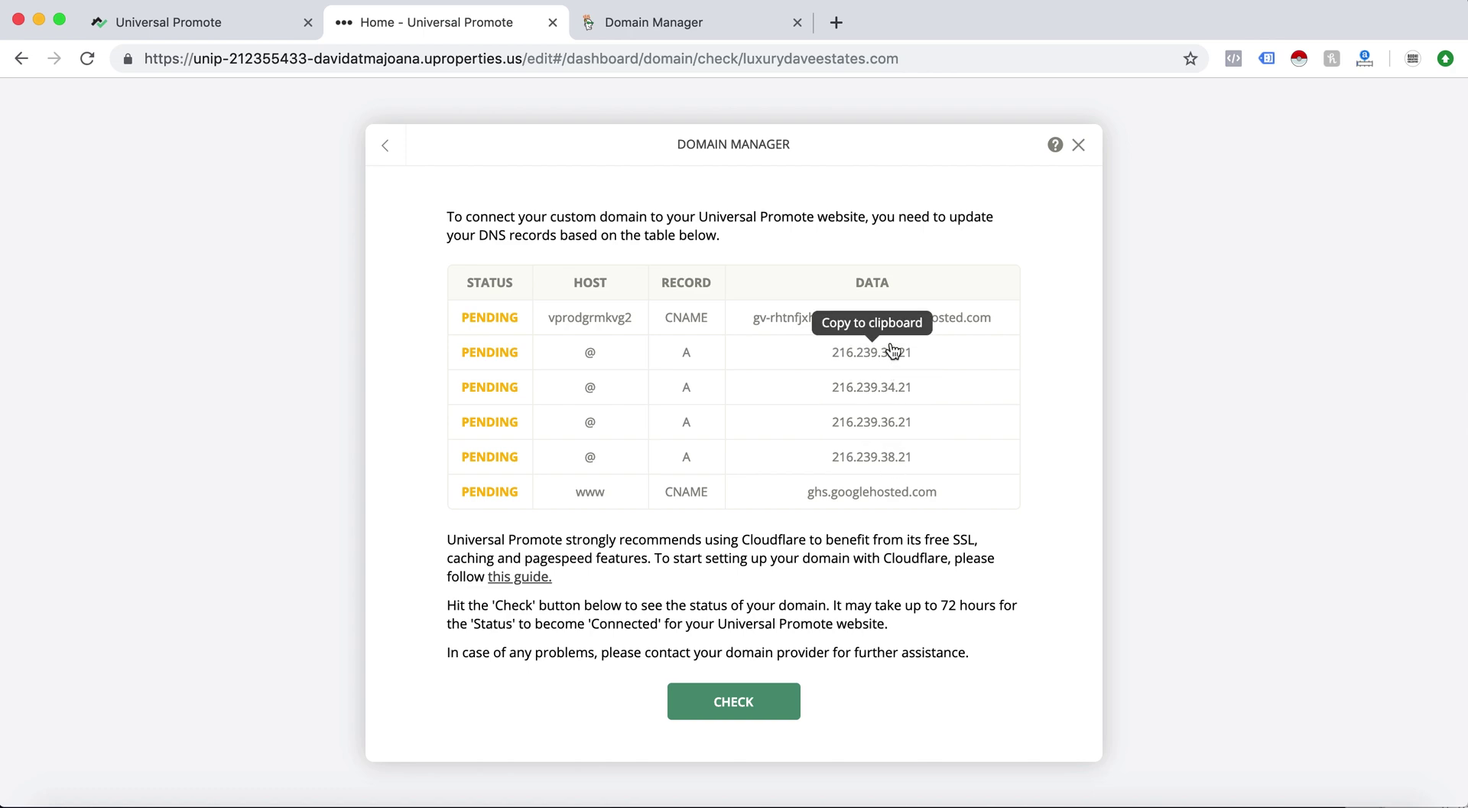
left_click(634, 9)
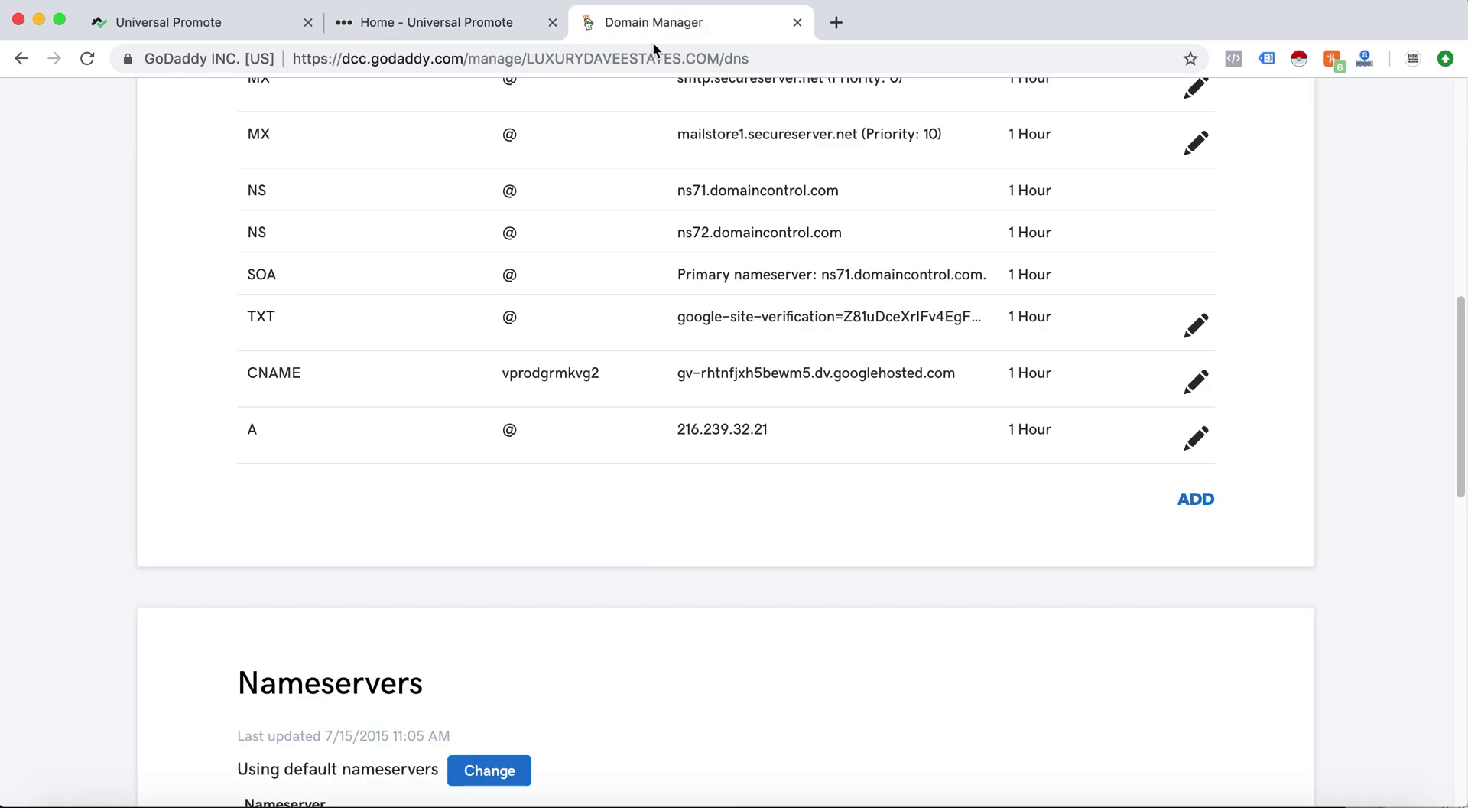
left_click(1197, 499)
left_click(533, 552)
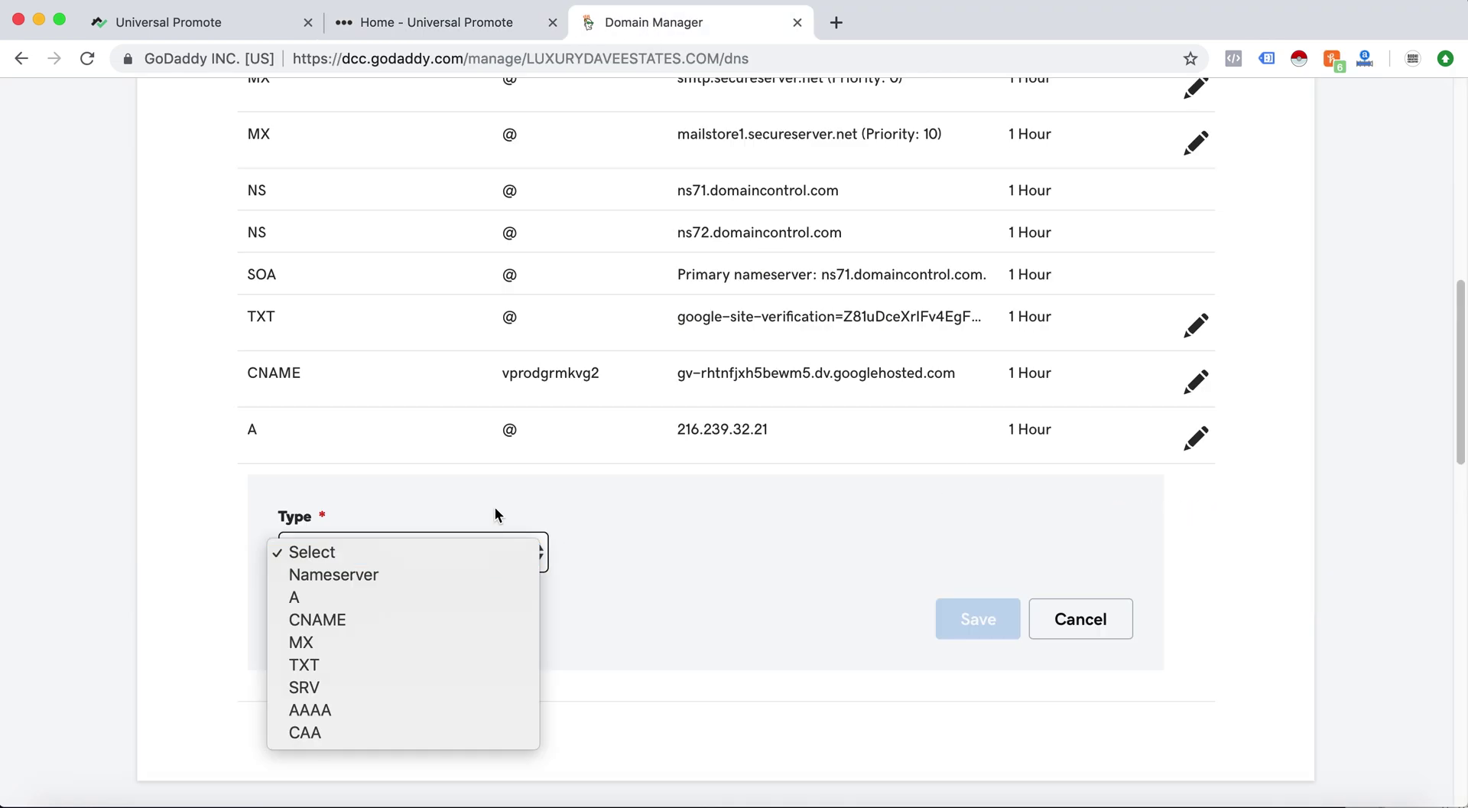
left_click(485, 596)
left_click(610, 561)
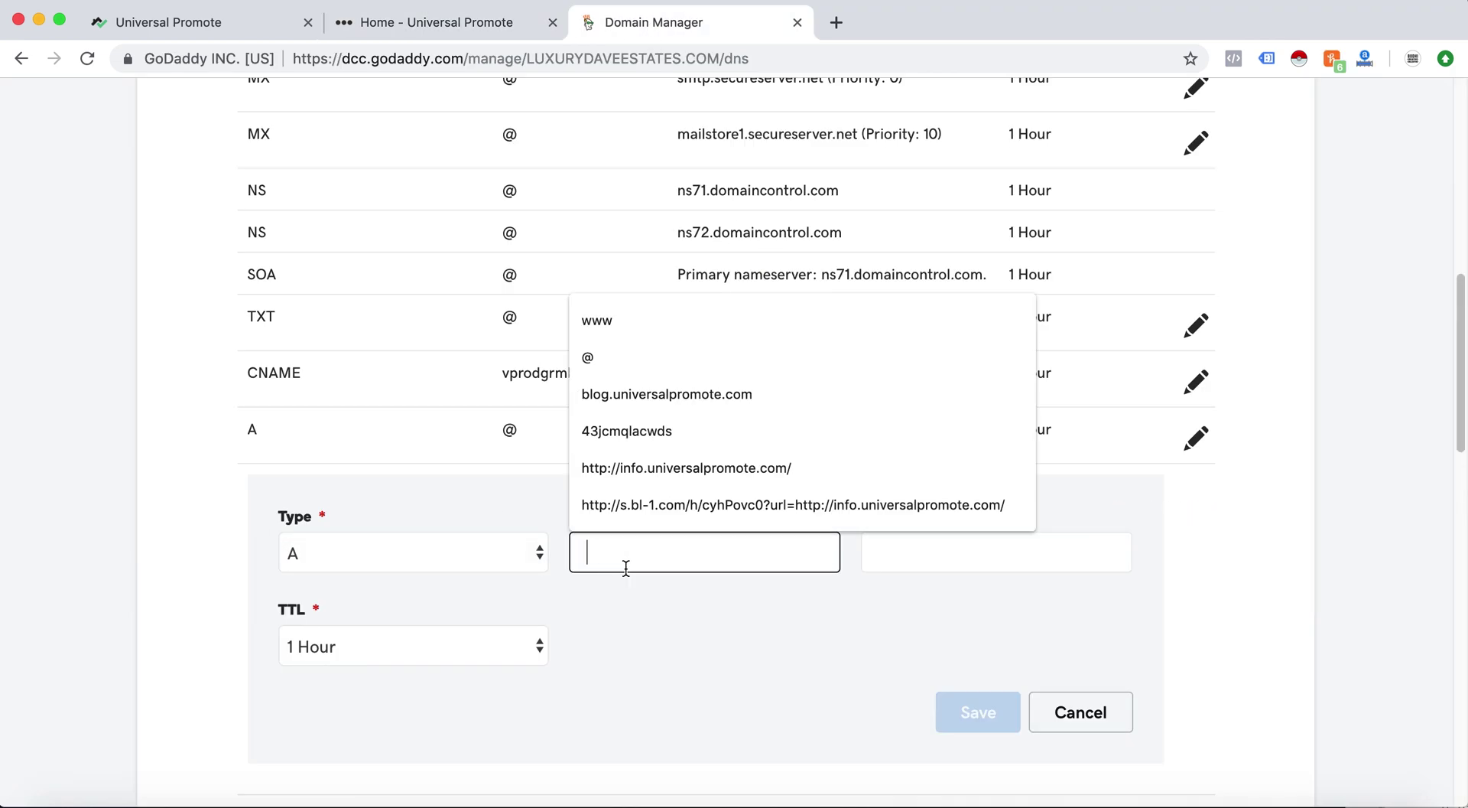
left_click(658, 352)
left_click(890, 558)
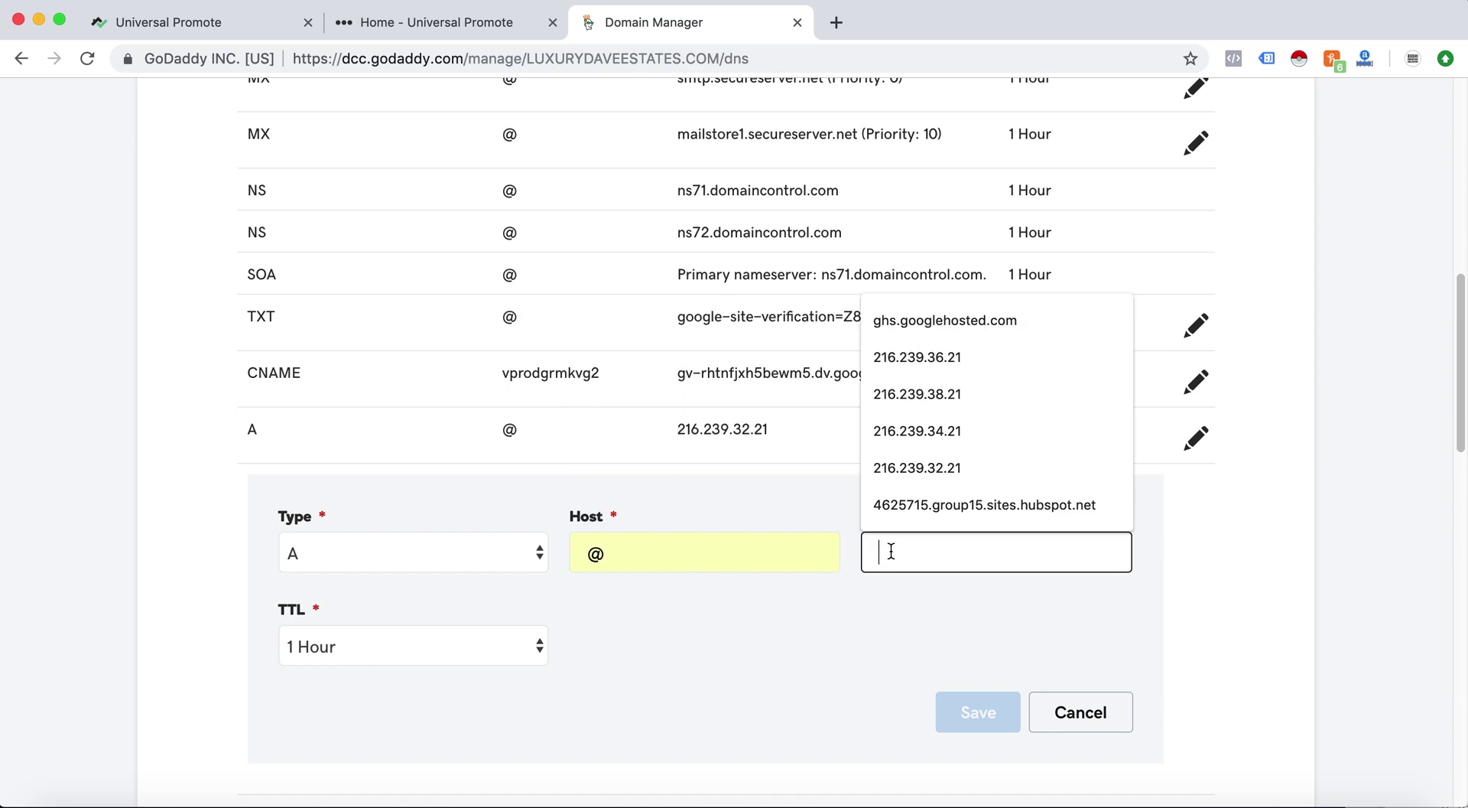
left_click(930, 432)
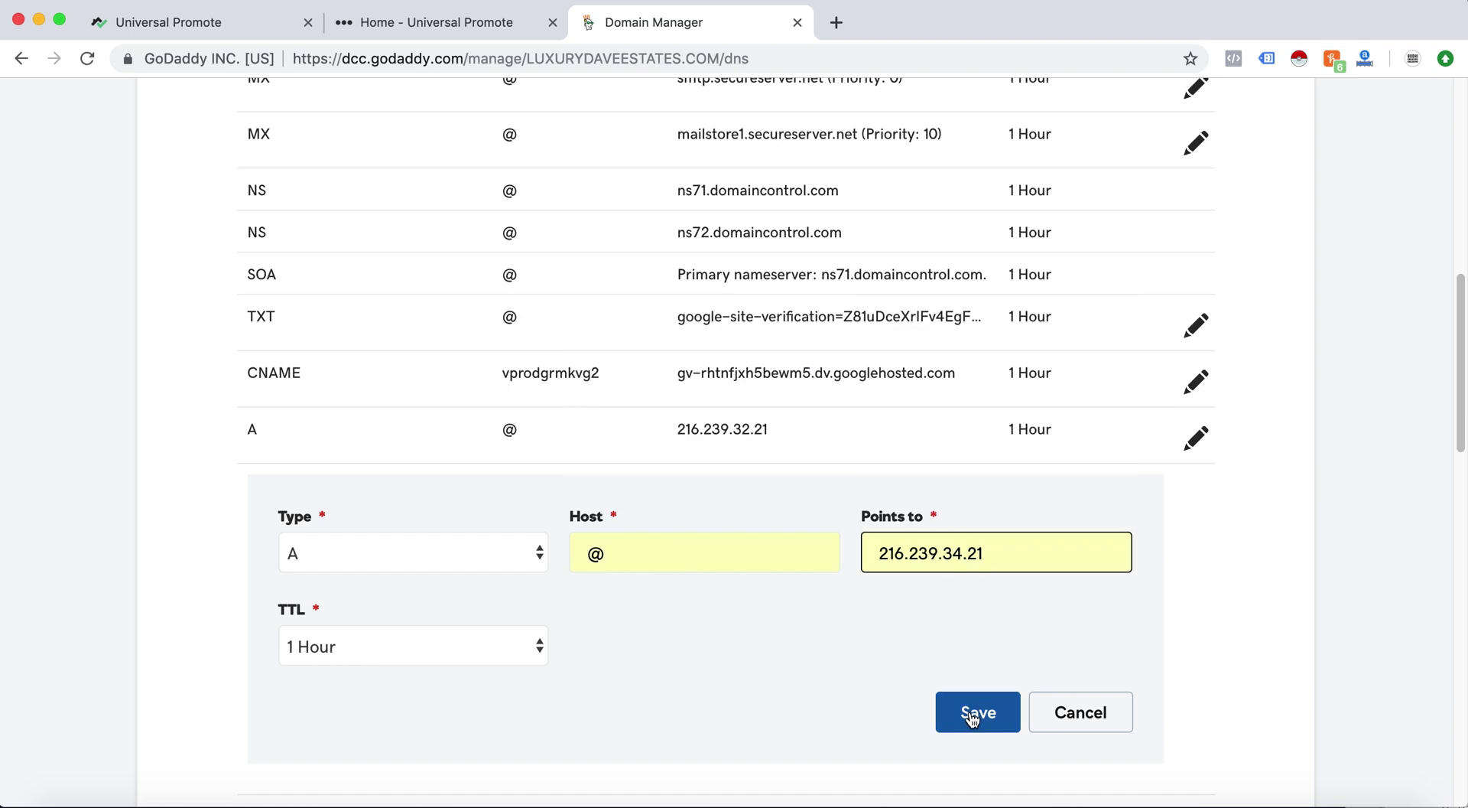
left_click(972, 708)
- Add and save another A record with host @ pointing to 216.239.36.21
left_click(1193, 557)
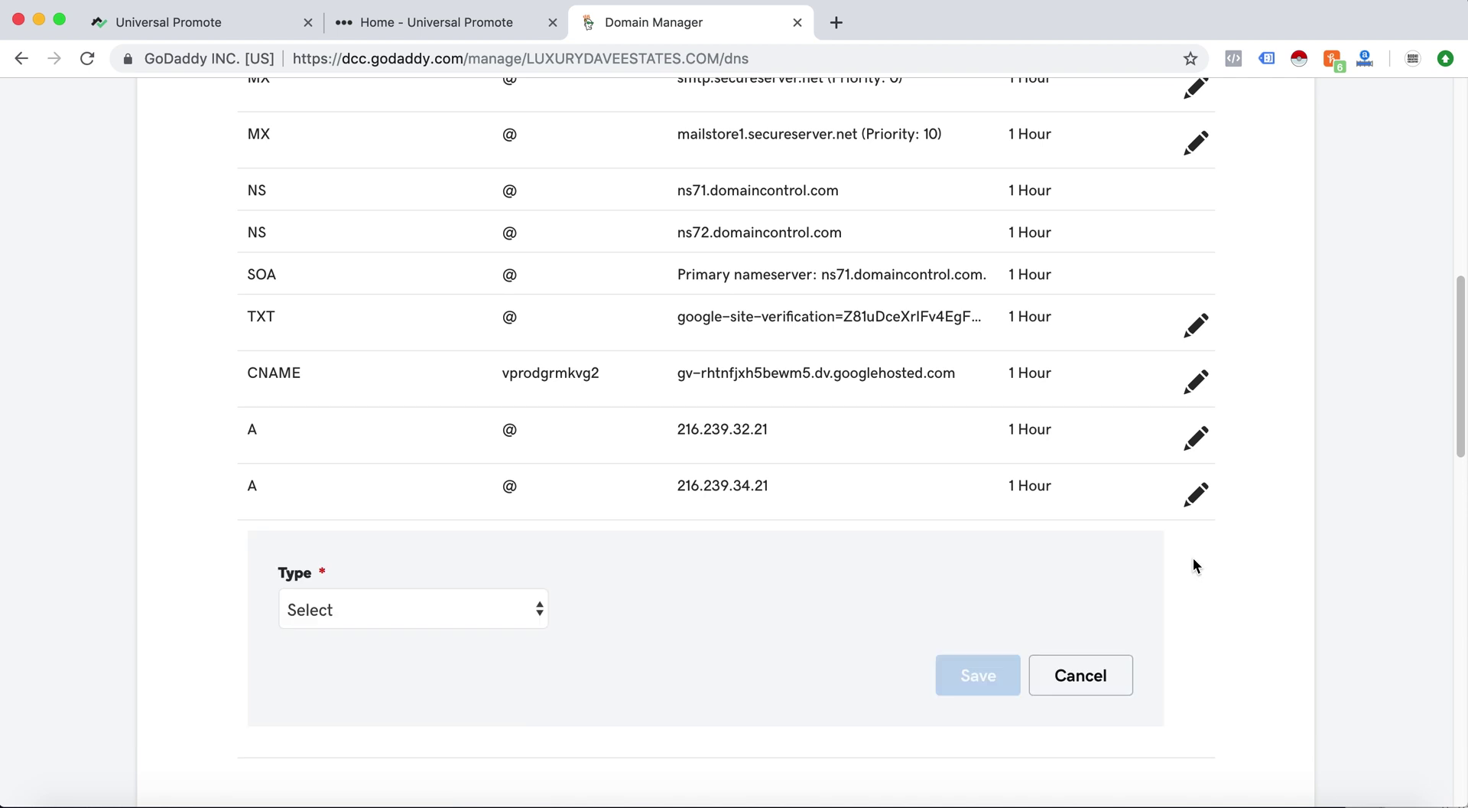
left_click(459, 612)
left_click(535, 650)
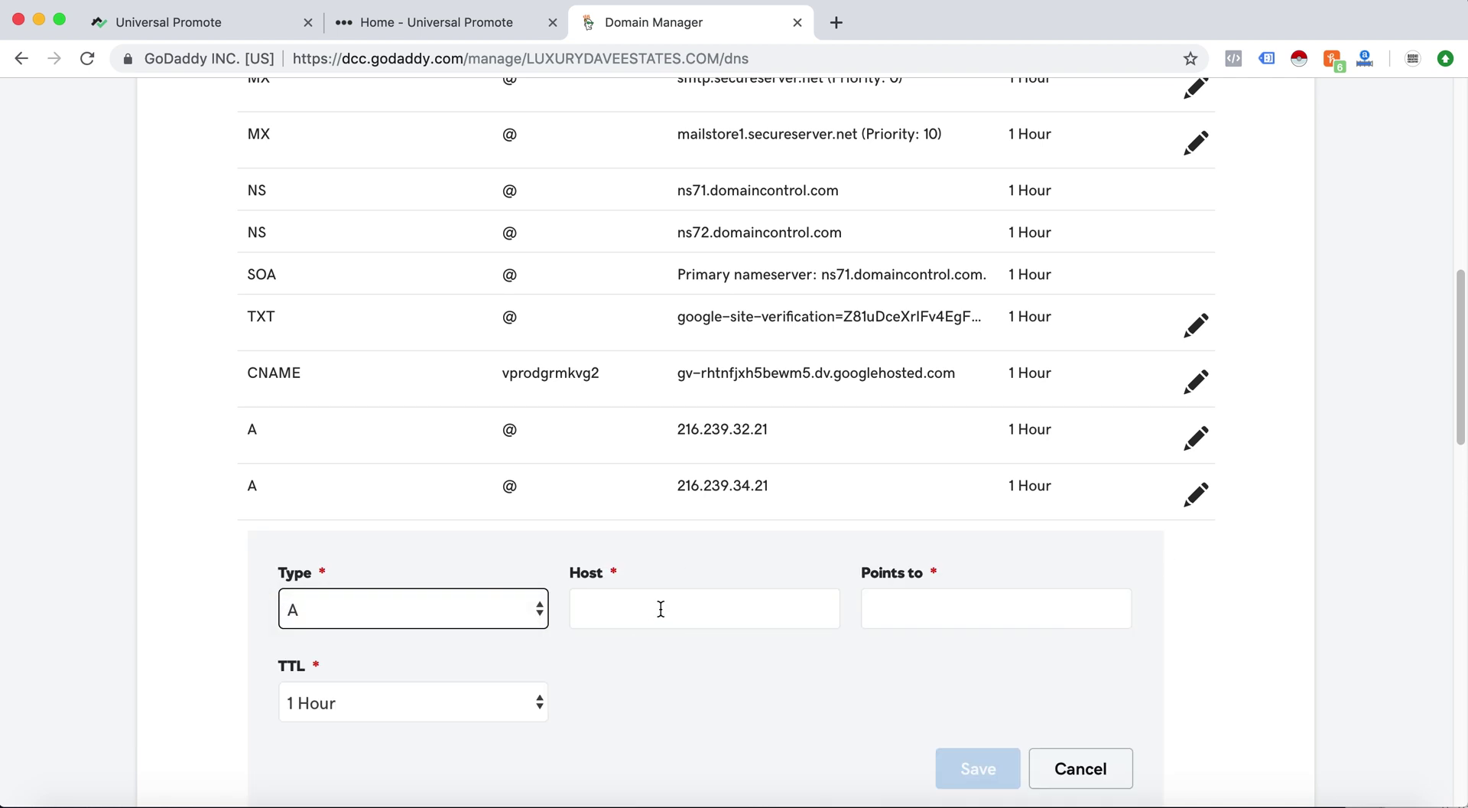
left_click(659, 610)
left_click(662, 421)
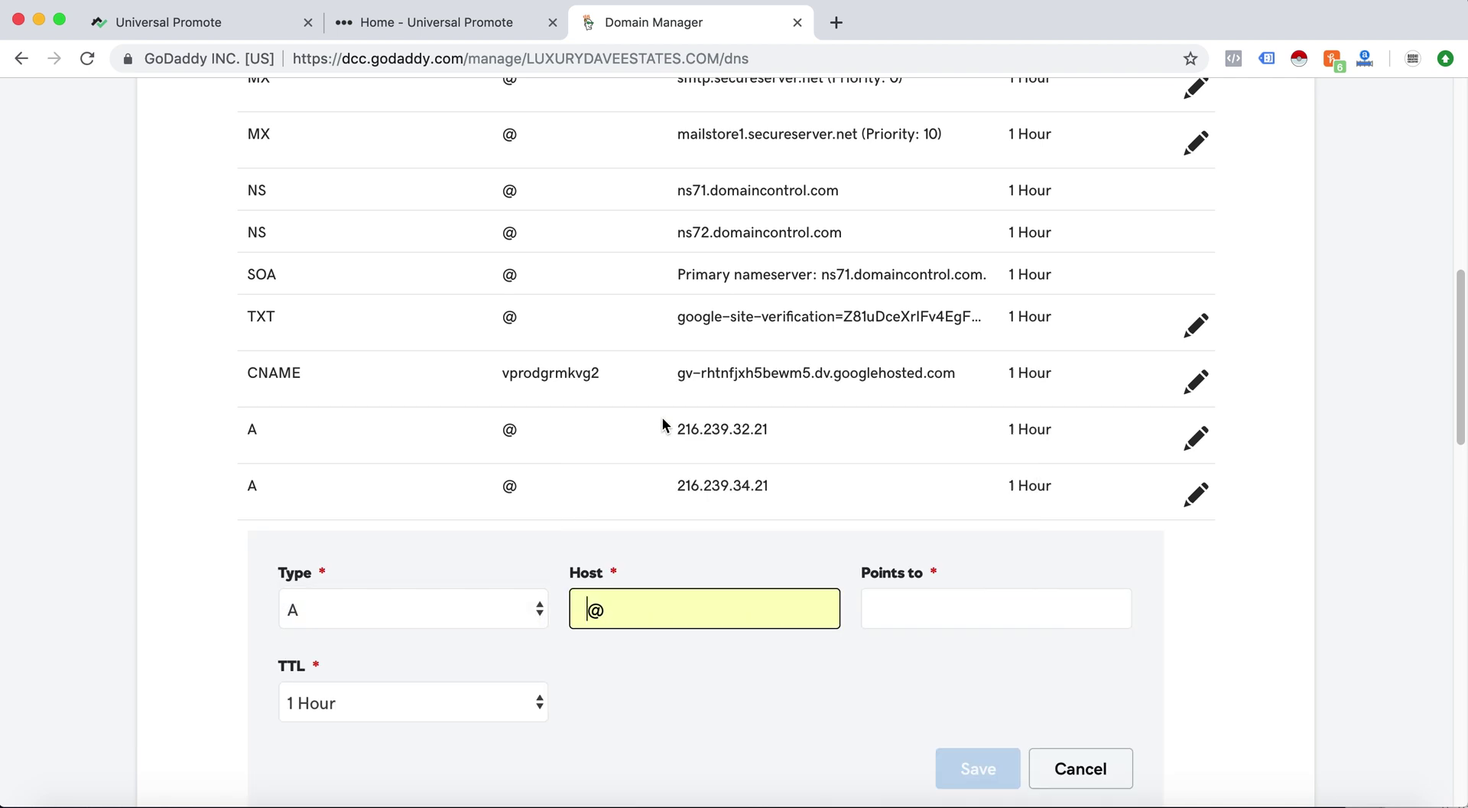
left_click(918, 626)
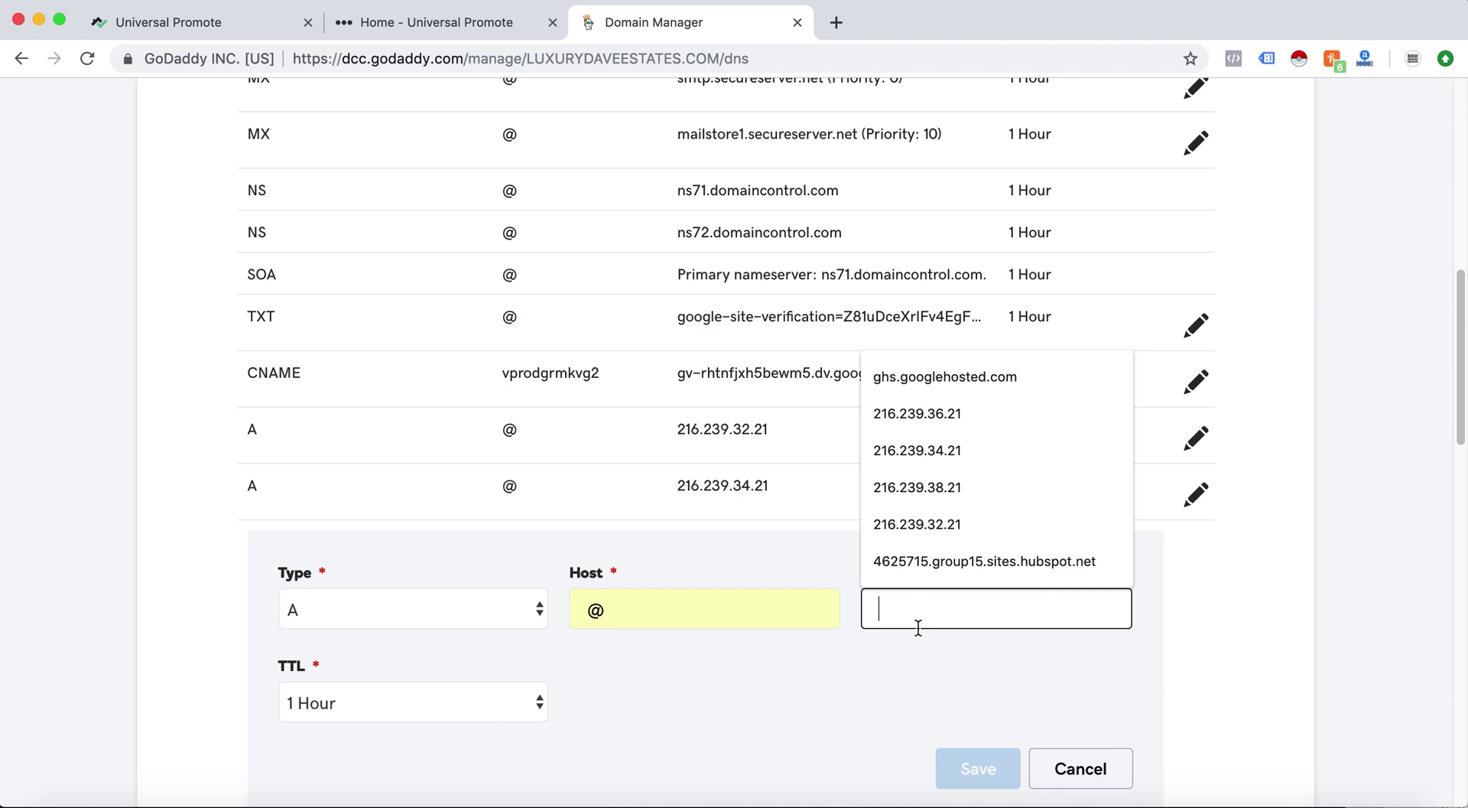
left_click(958, 422)
left_click(970, 766)
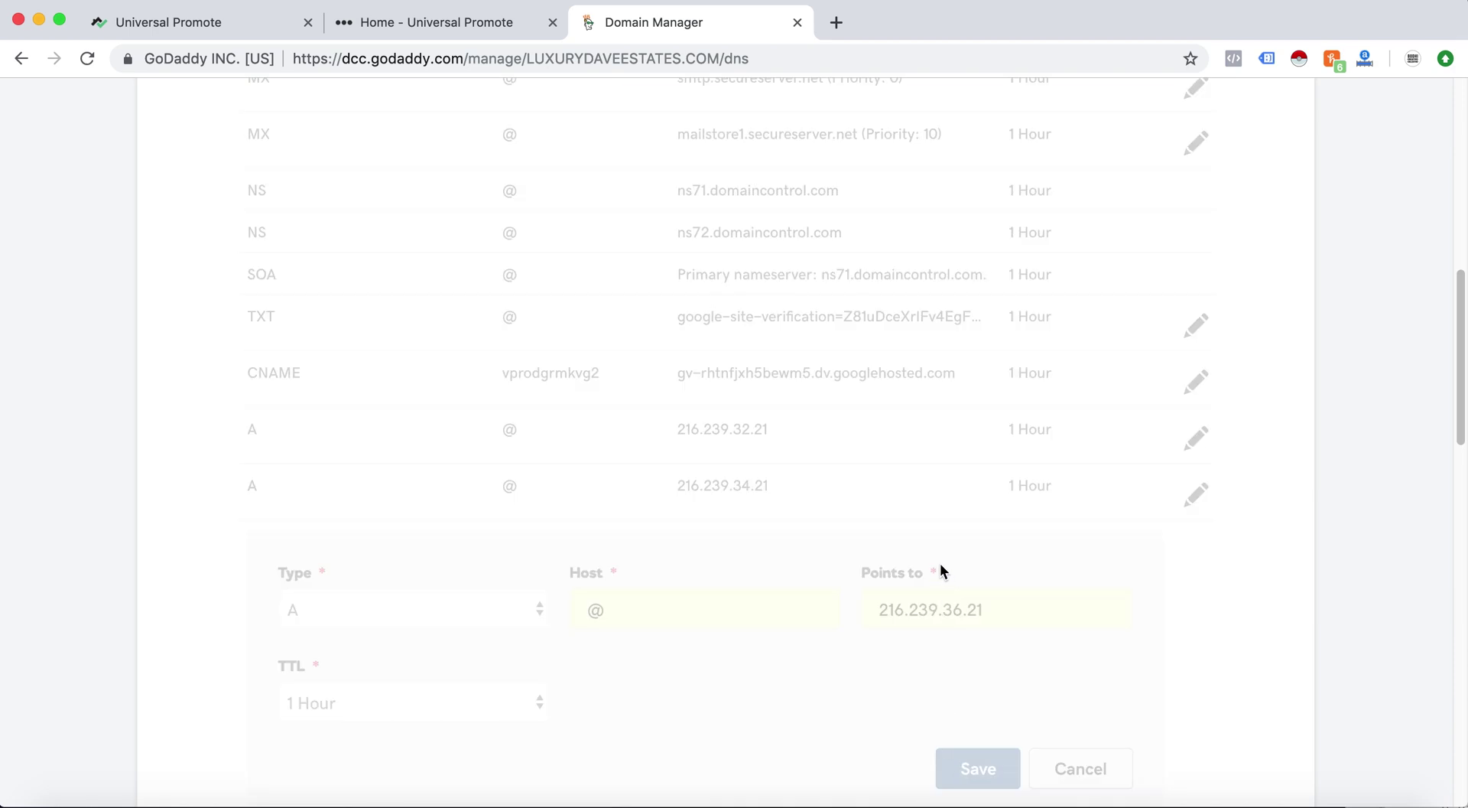
- Add and save another A record with host @ pointing to 216.239.38.21
scroll(874, 553, "down", 3)
left_click(1185, 493)
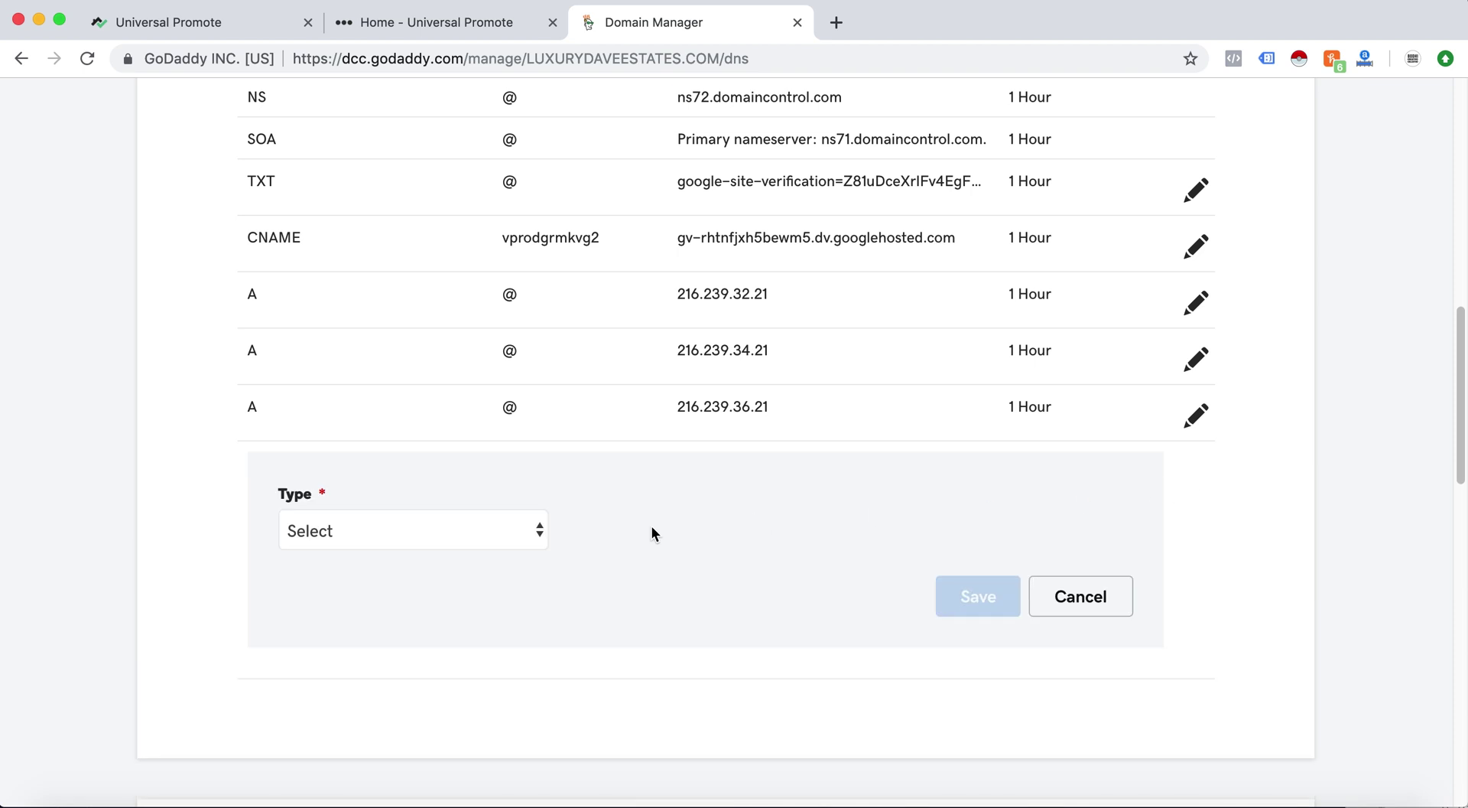
left_click(479, 544)
left_click(475, 578)
left_click(658, 543)
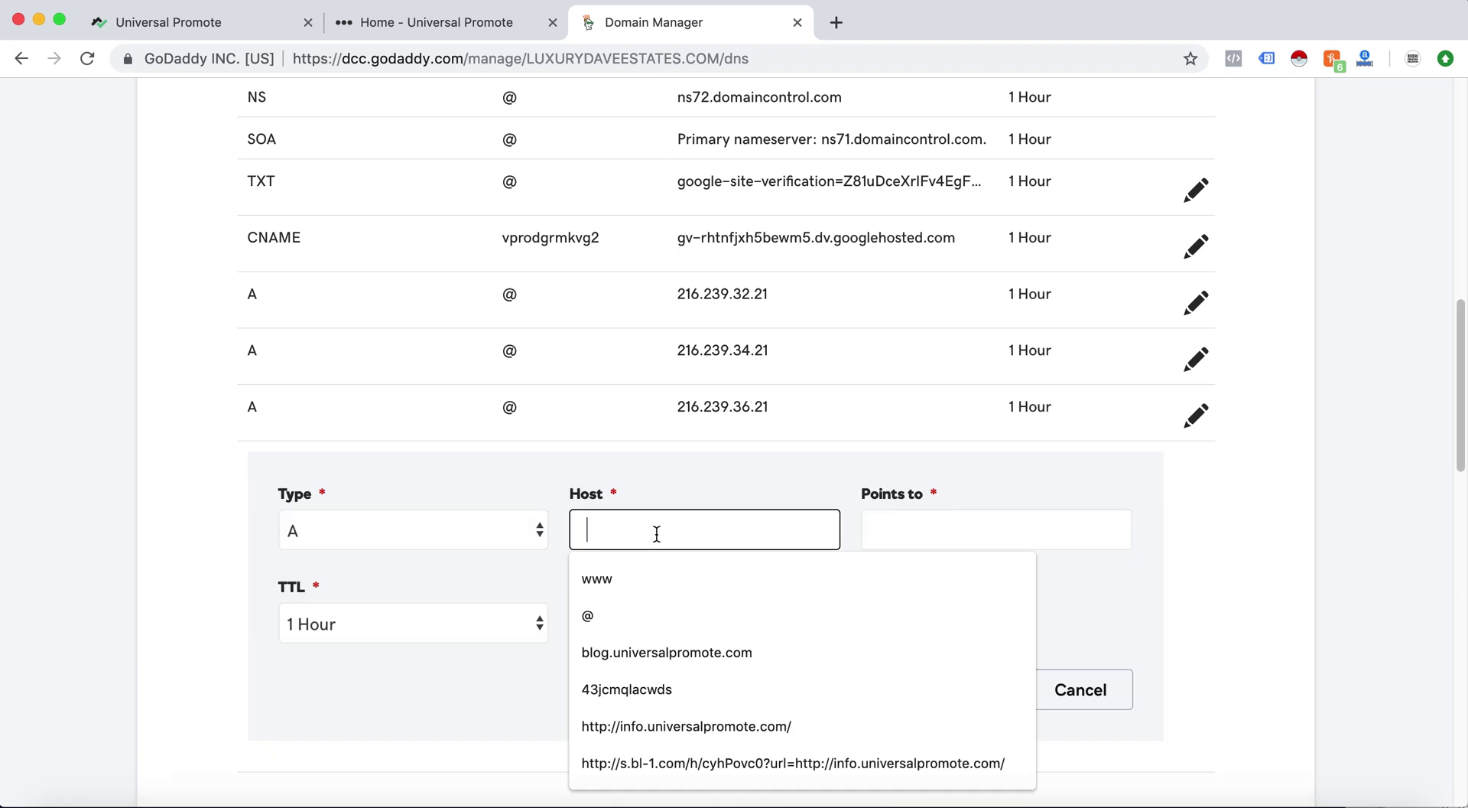
left_click(658, 610)
left_click(889, 537)
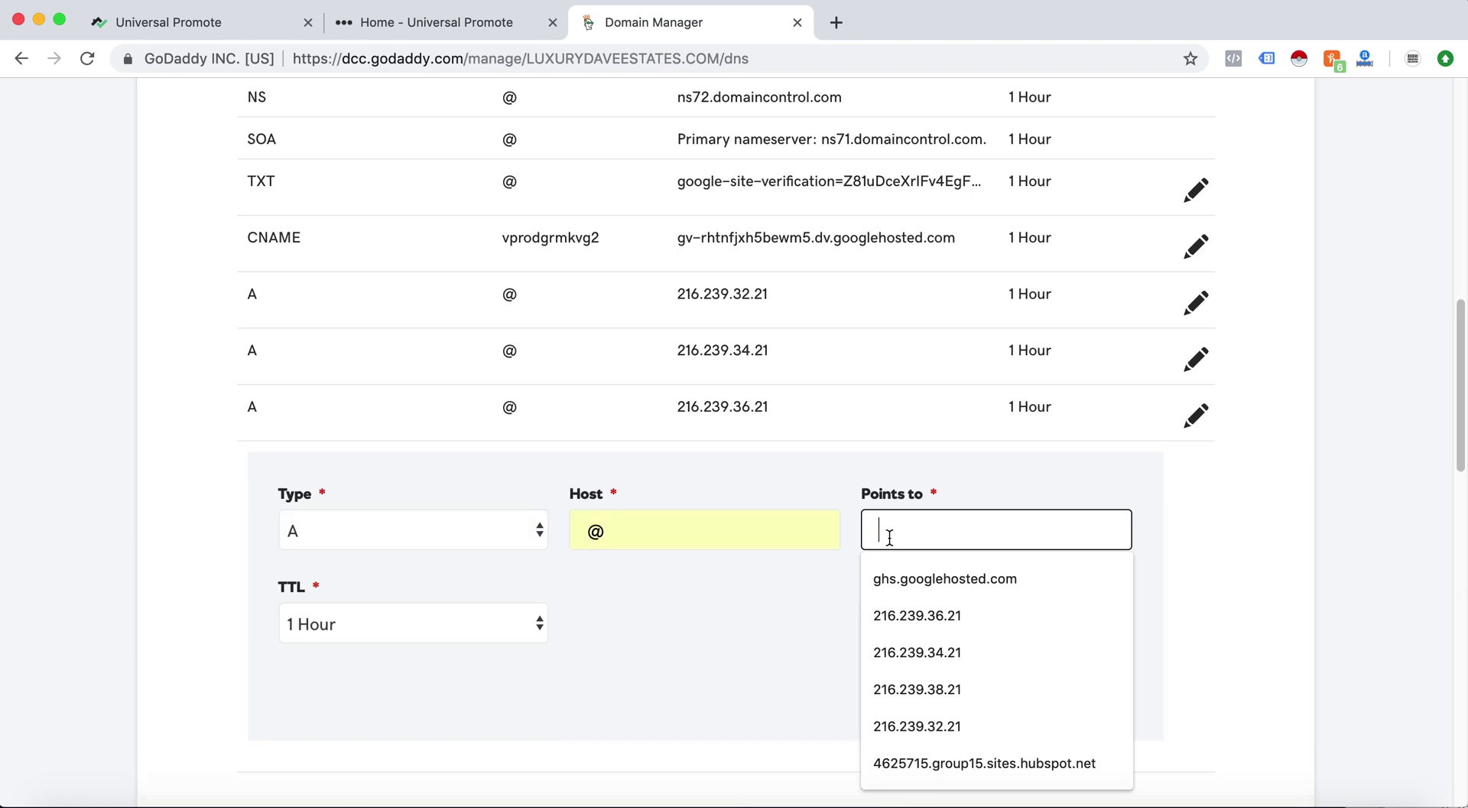
left_click(918, 689)
left_click(985, 694)
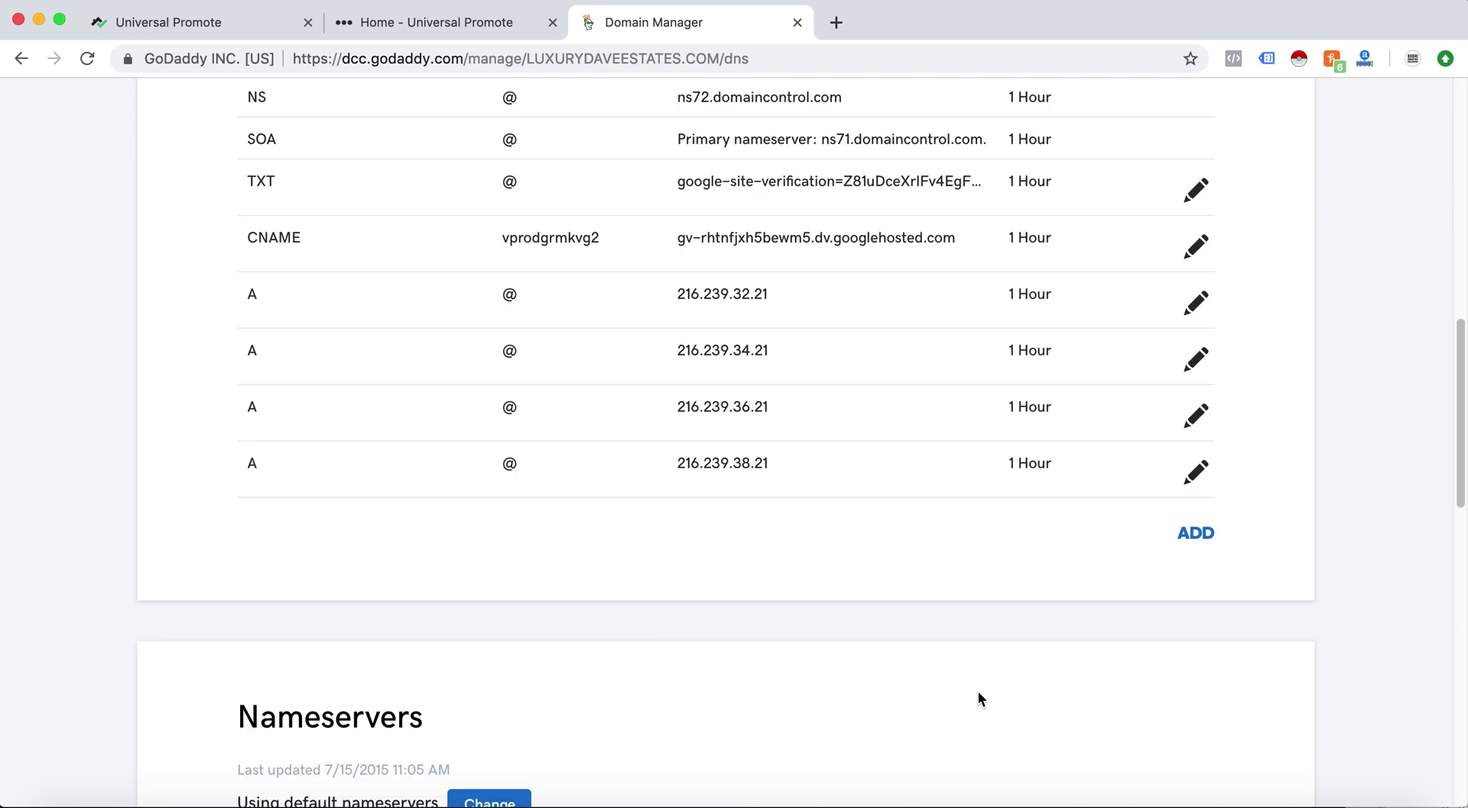
- Copy ghs.googlehosted.com from Universal Promote's required records and locate the existing www CNAME record in GoDaddy
scroll(760, 543, "up", 5)
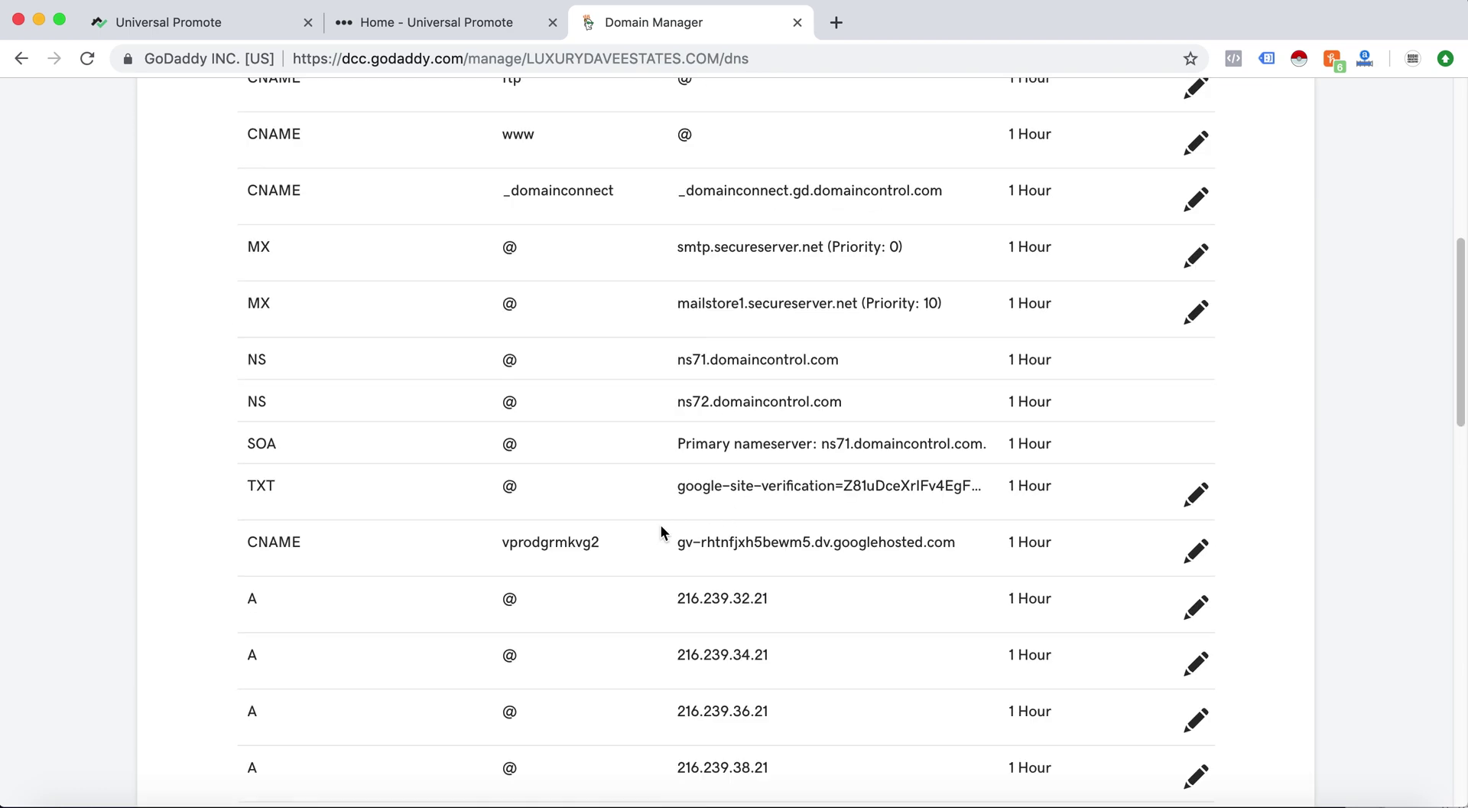
left_click(380, 21)
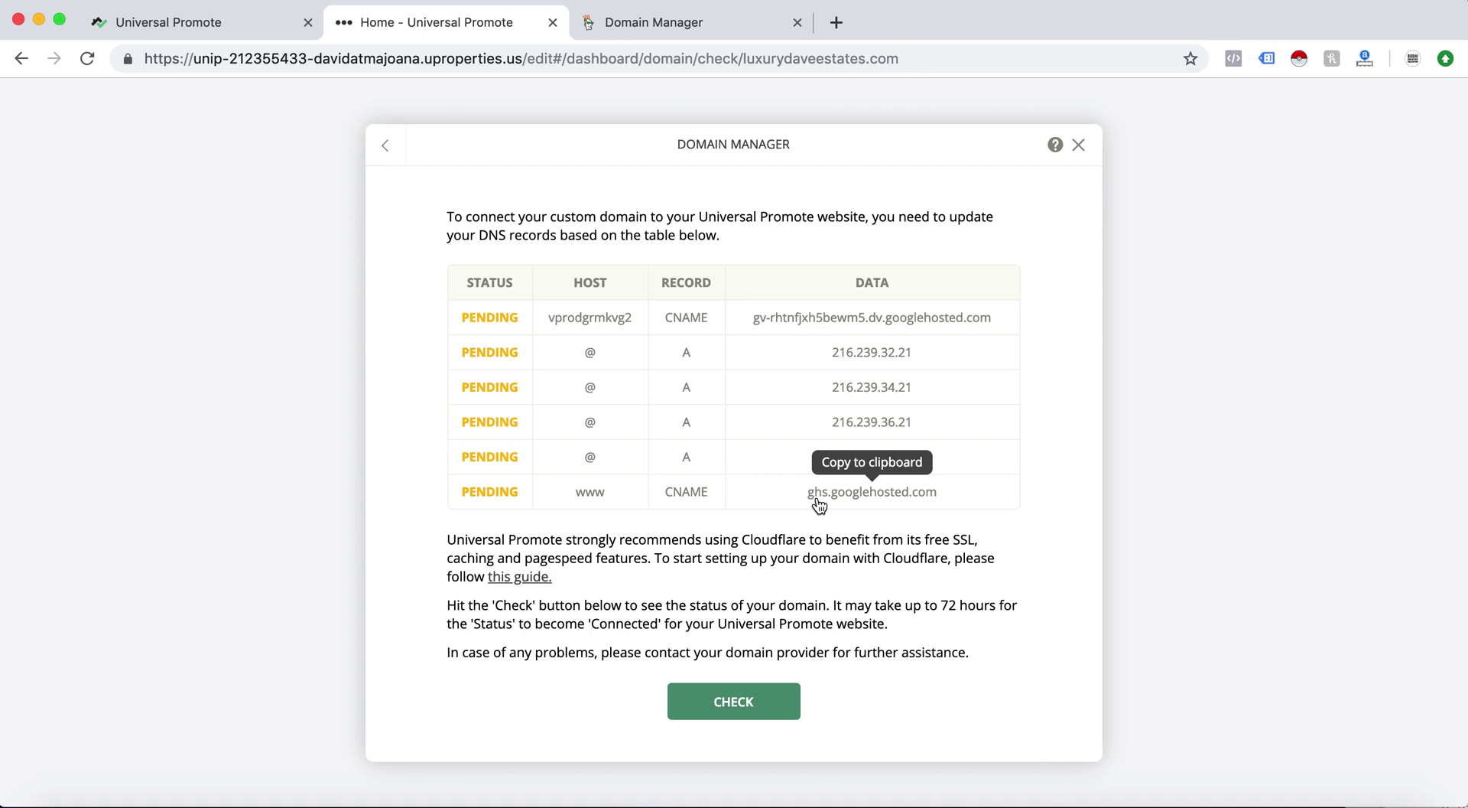
left_click(667, 29)
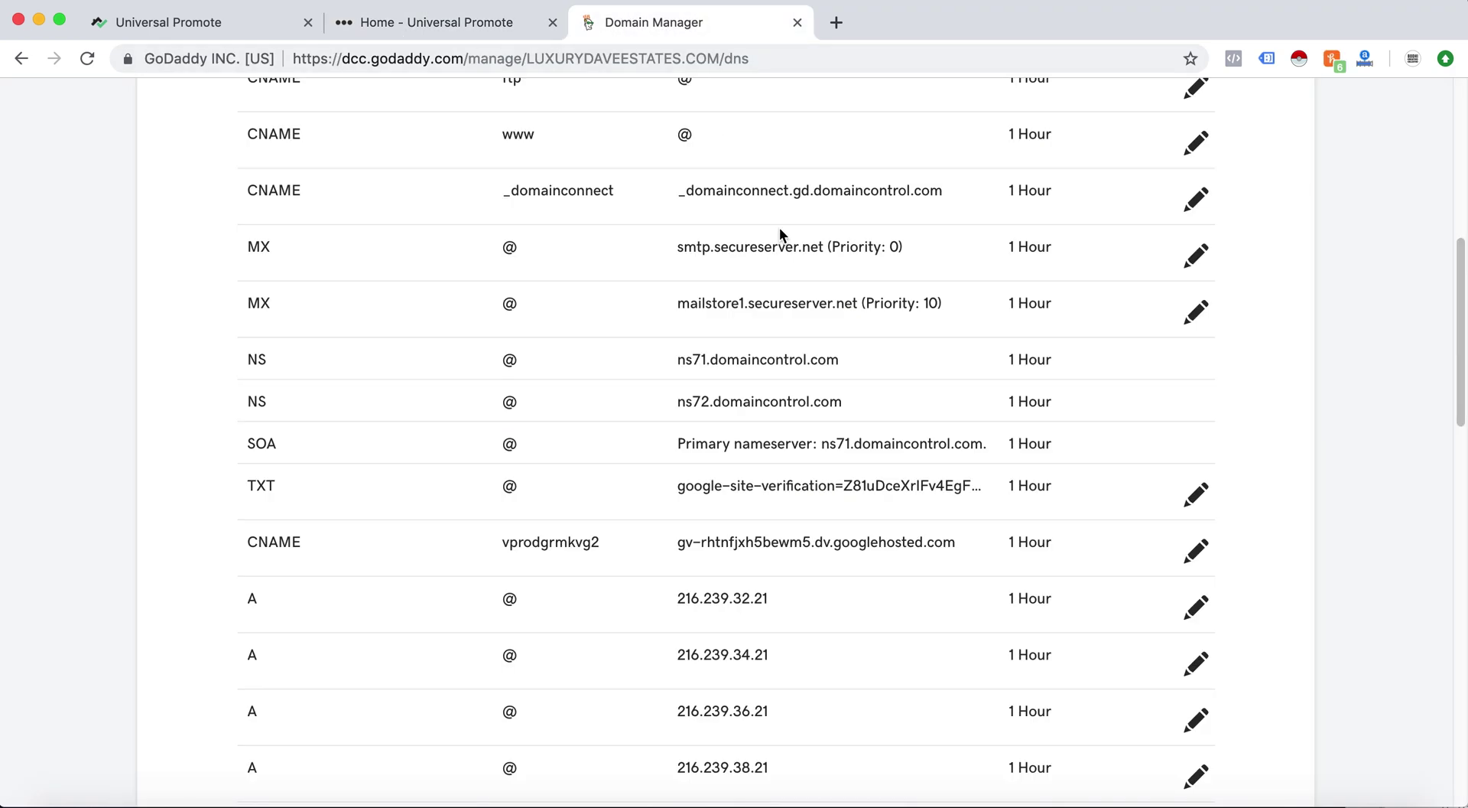
scroll(780, 230, "up", 1)
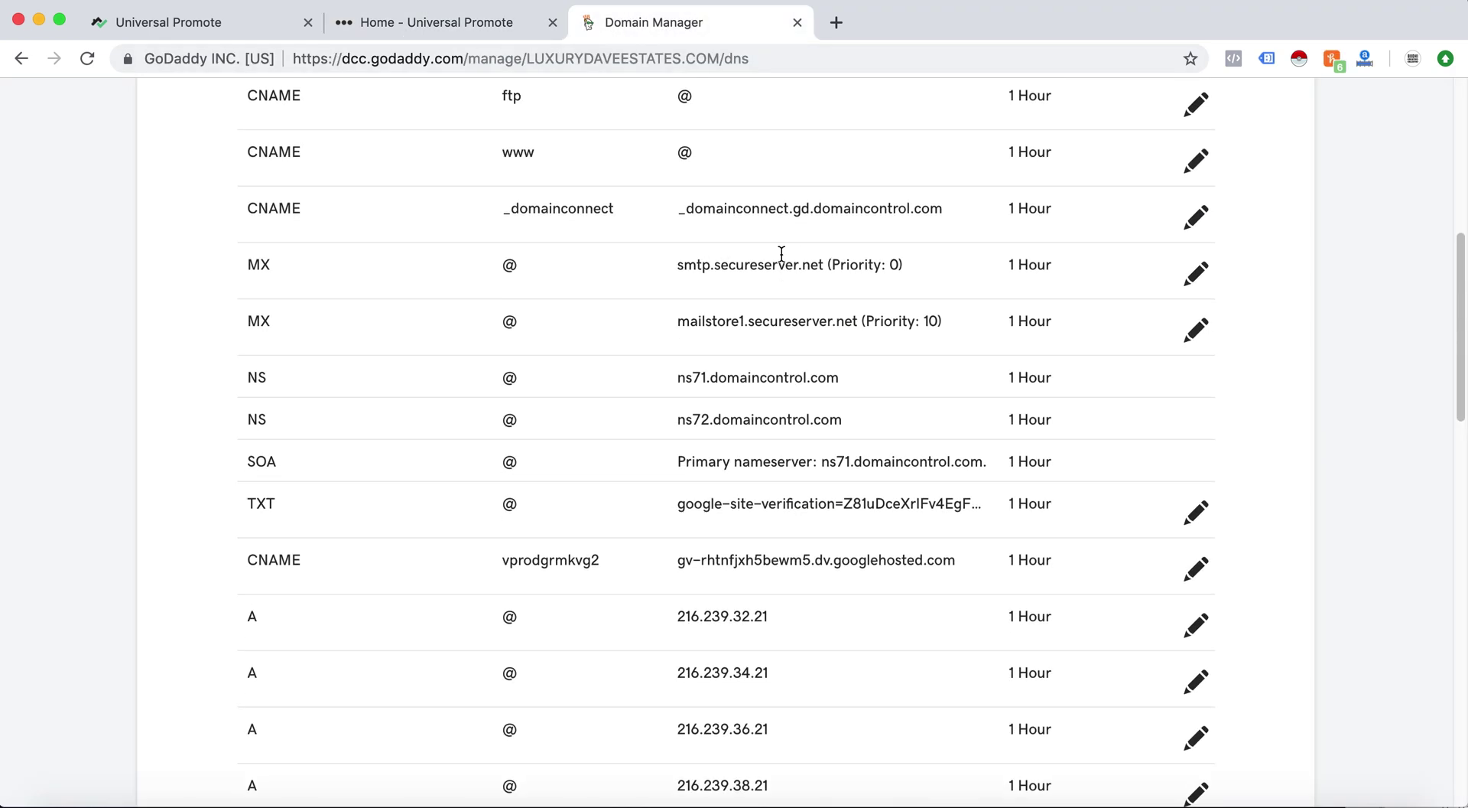
scroll(779, 255, "up", 3)
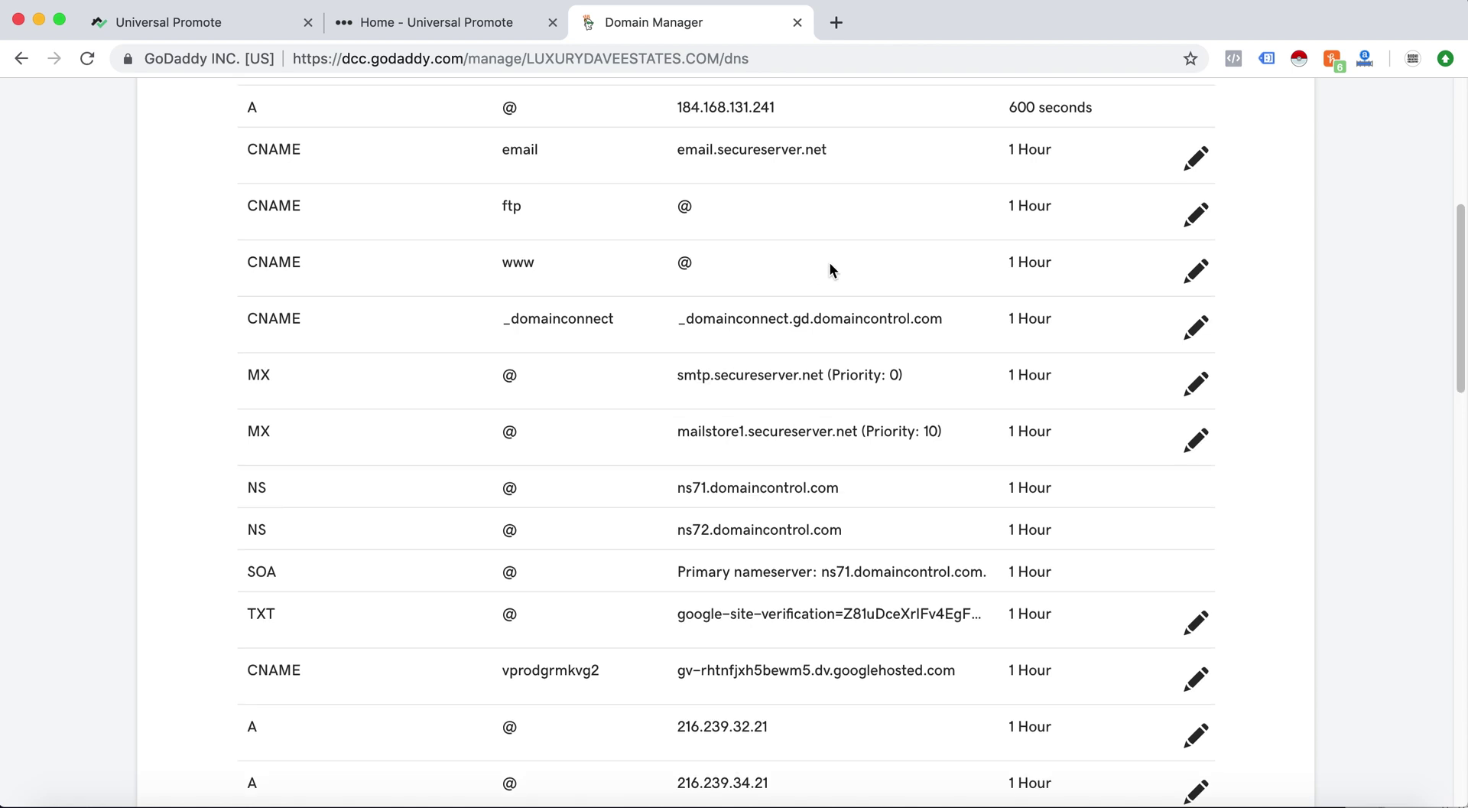
left_click_drag(244, 263, 1171, 274)
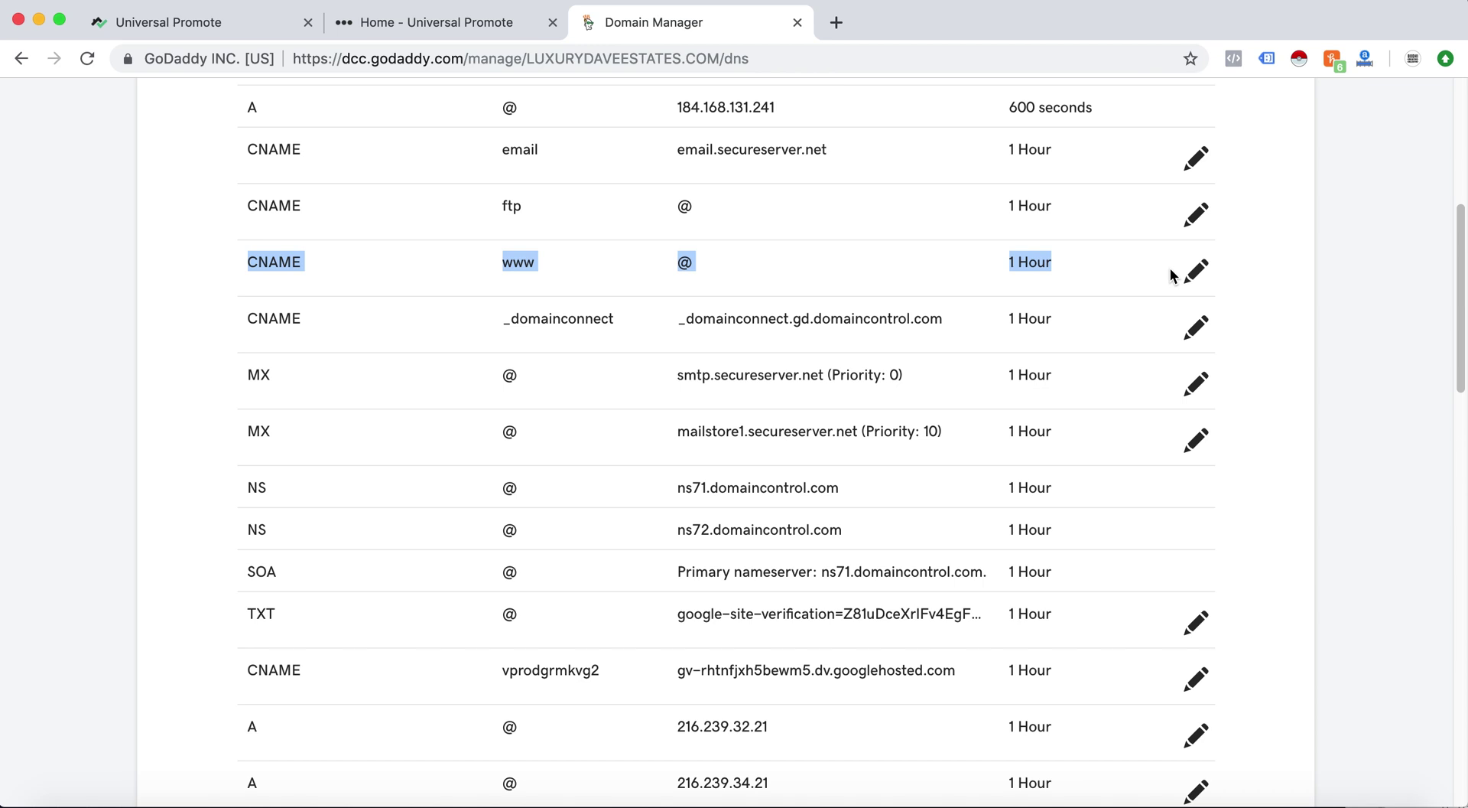
left_click(939, 269)
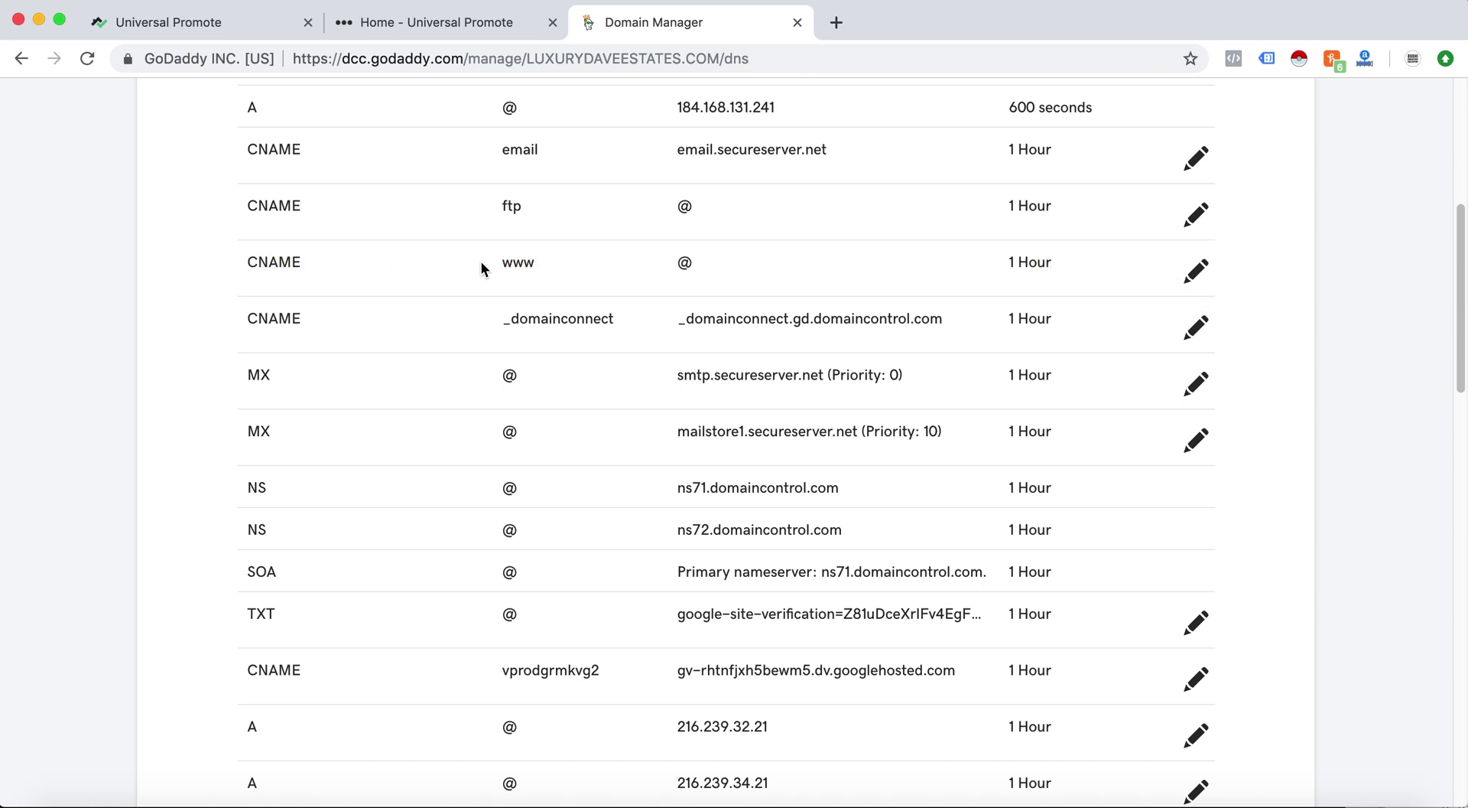
- Edit the www CNAME record so that it points to ghs.googlehosted.com and save it
left_click(1202, 278)
double_click(794, 366)
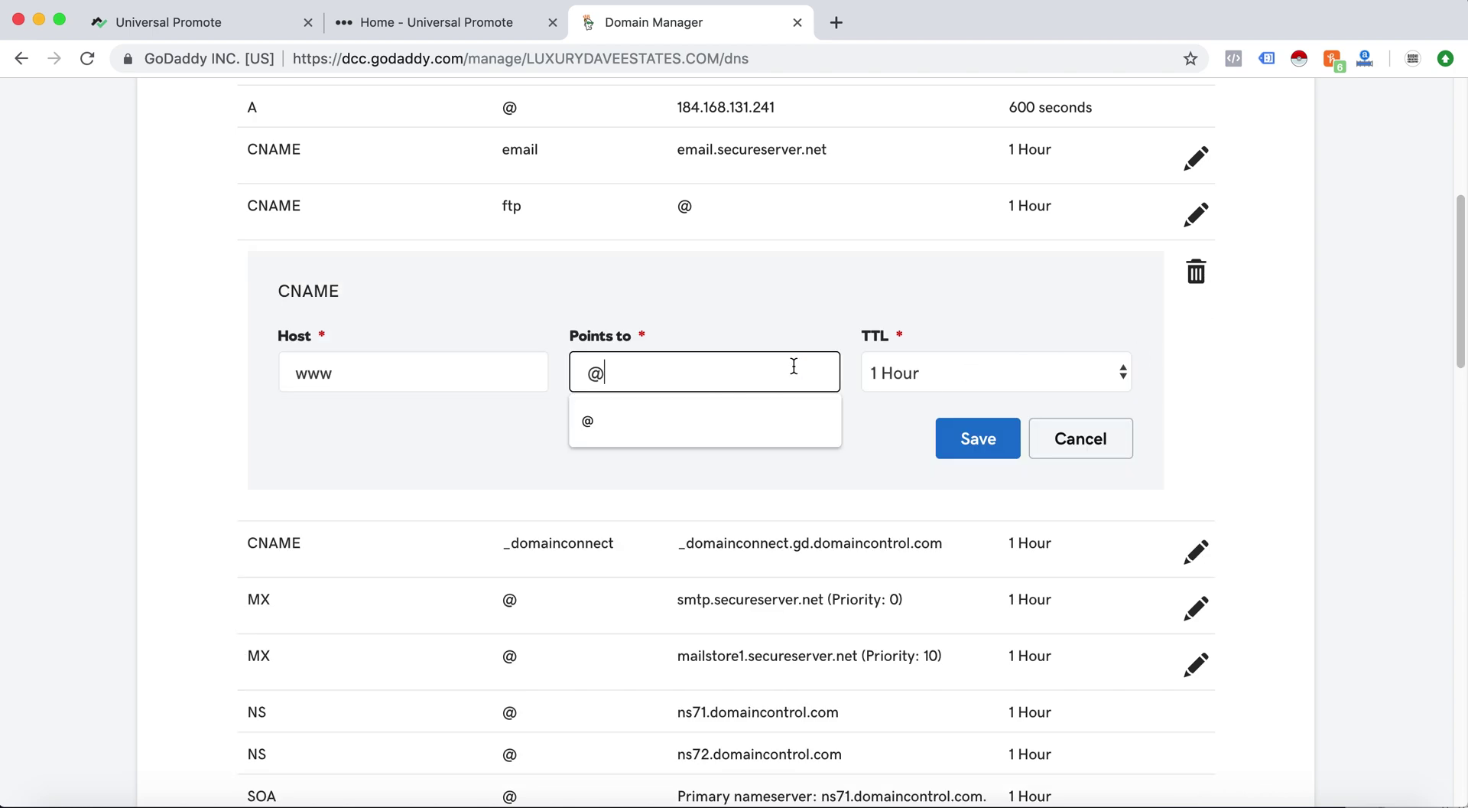
key("super+v")
left_click(792, 303)
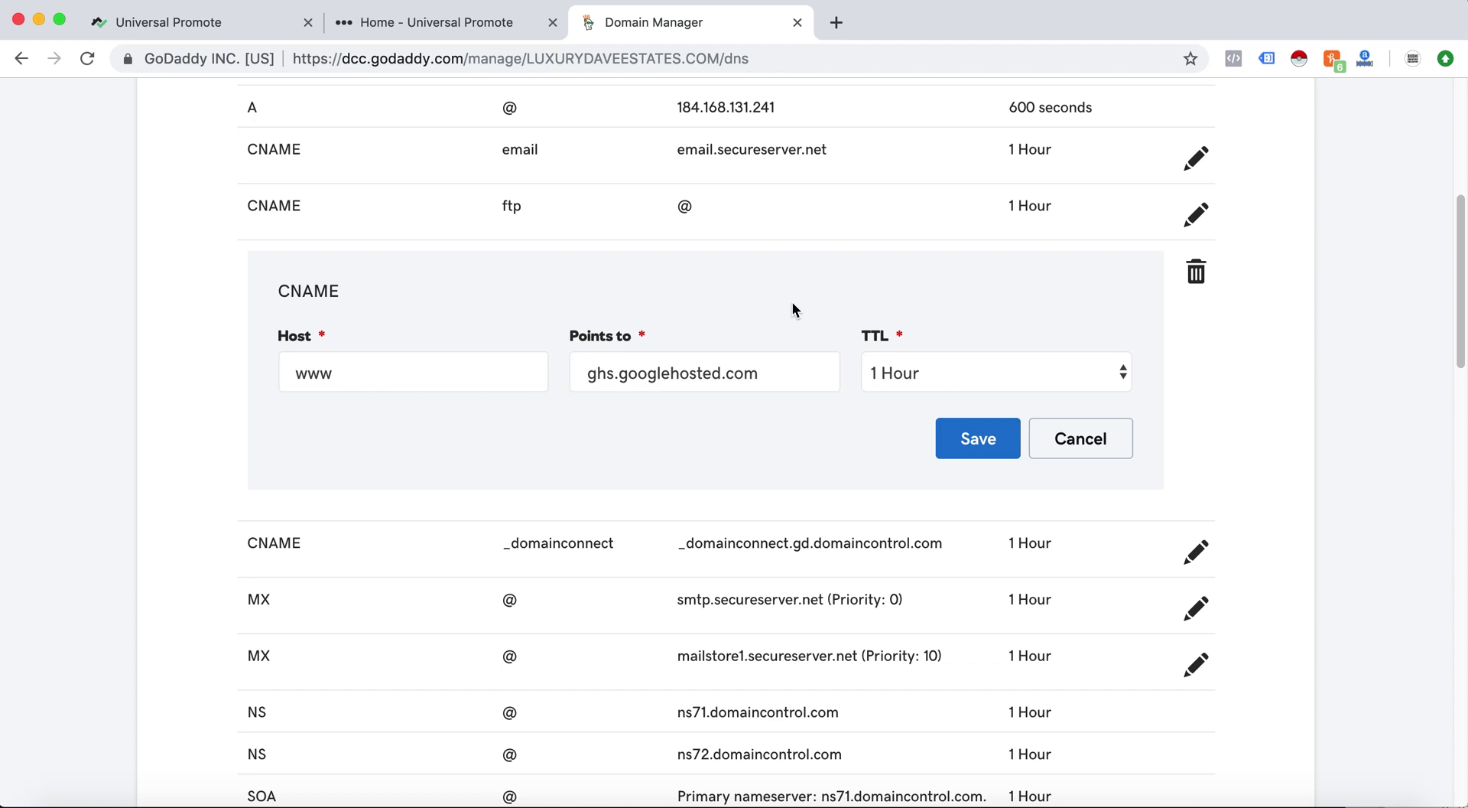
left_click(962, 440)
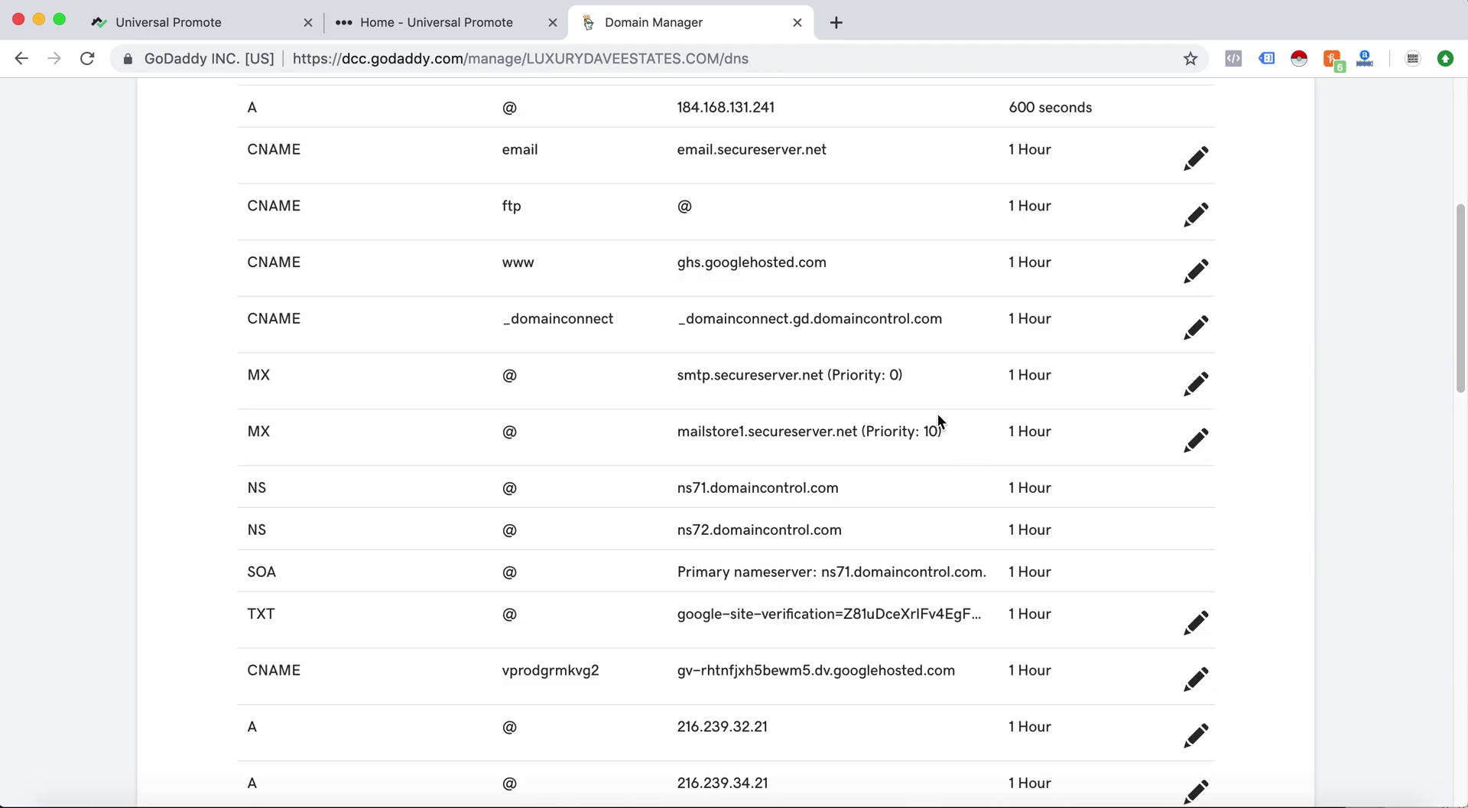
- Review the added A records and run the domain status check in Universal Promote's domain manager
scroll(937, 413, "down", 10)
scroll(941, 417, "up", 5)
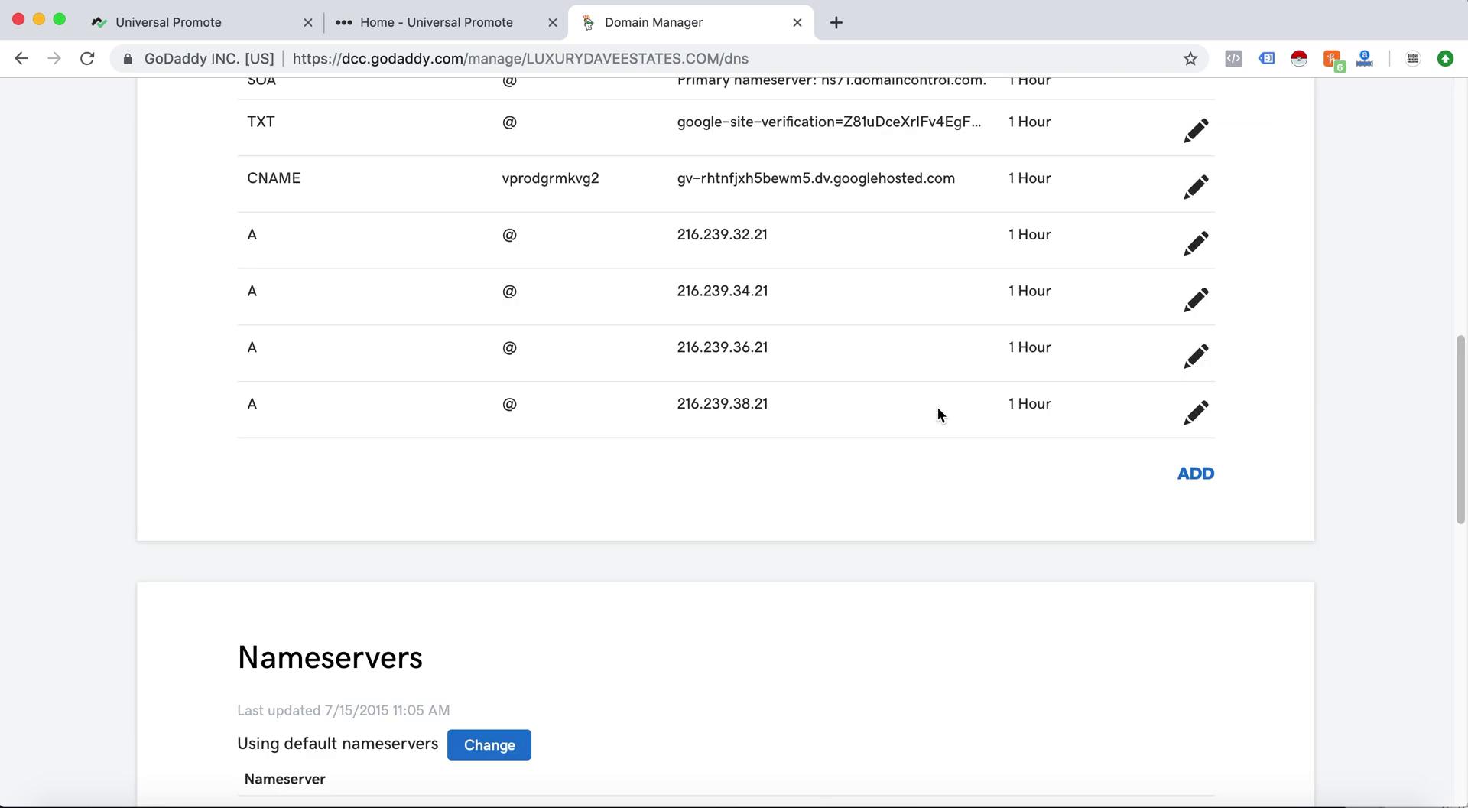
left_click(458, 31)
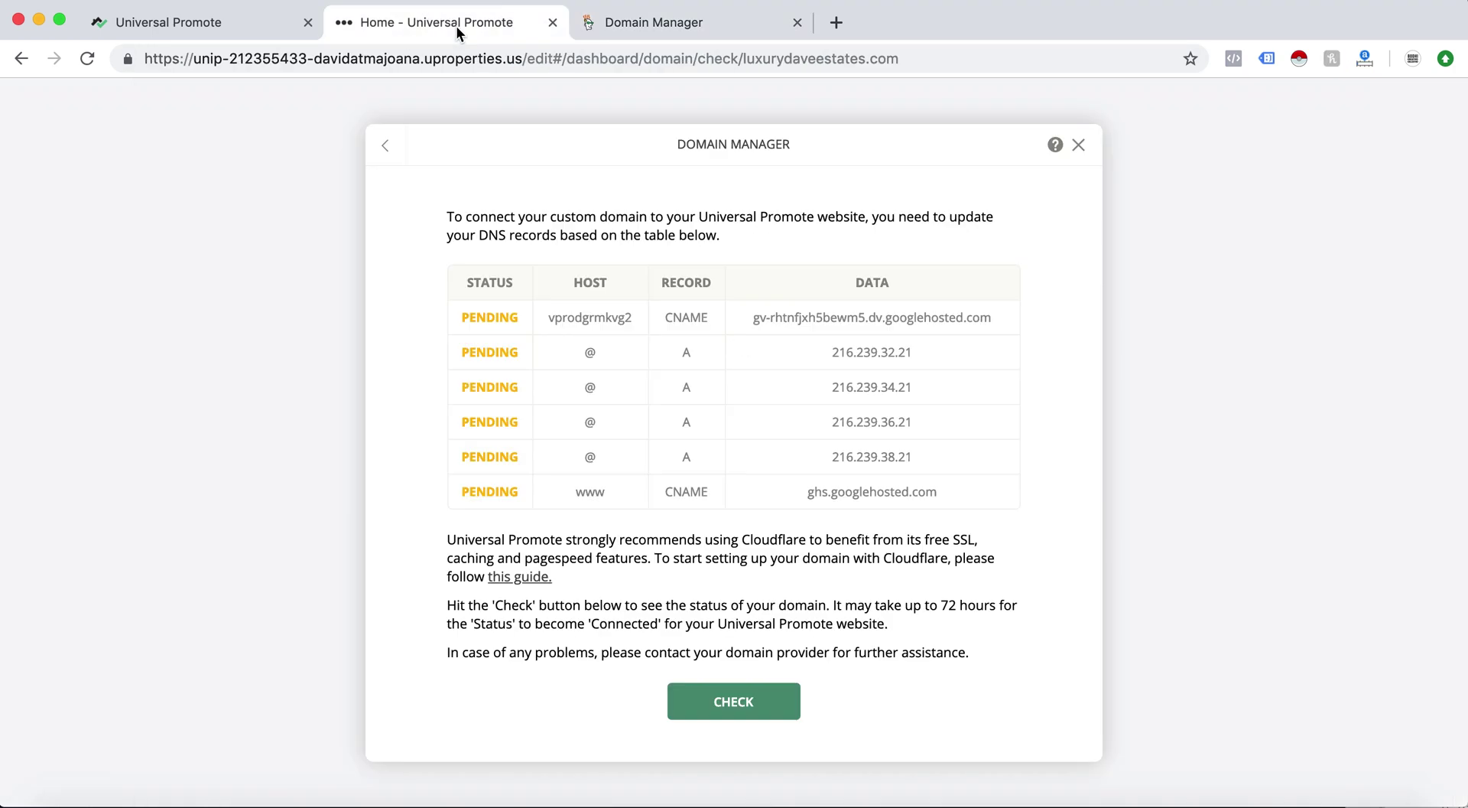
left_click(750, 708)
- Look over the DNS records list in GoDaddy, then return to Universal Promote and close the domain manager
left_click(640, 31)
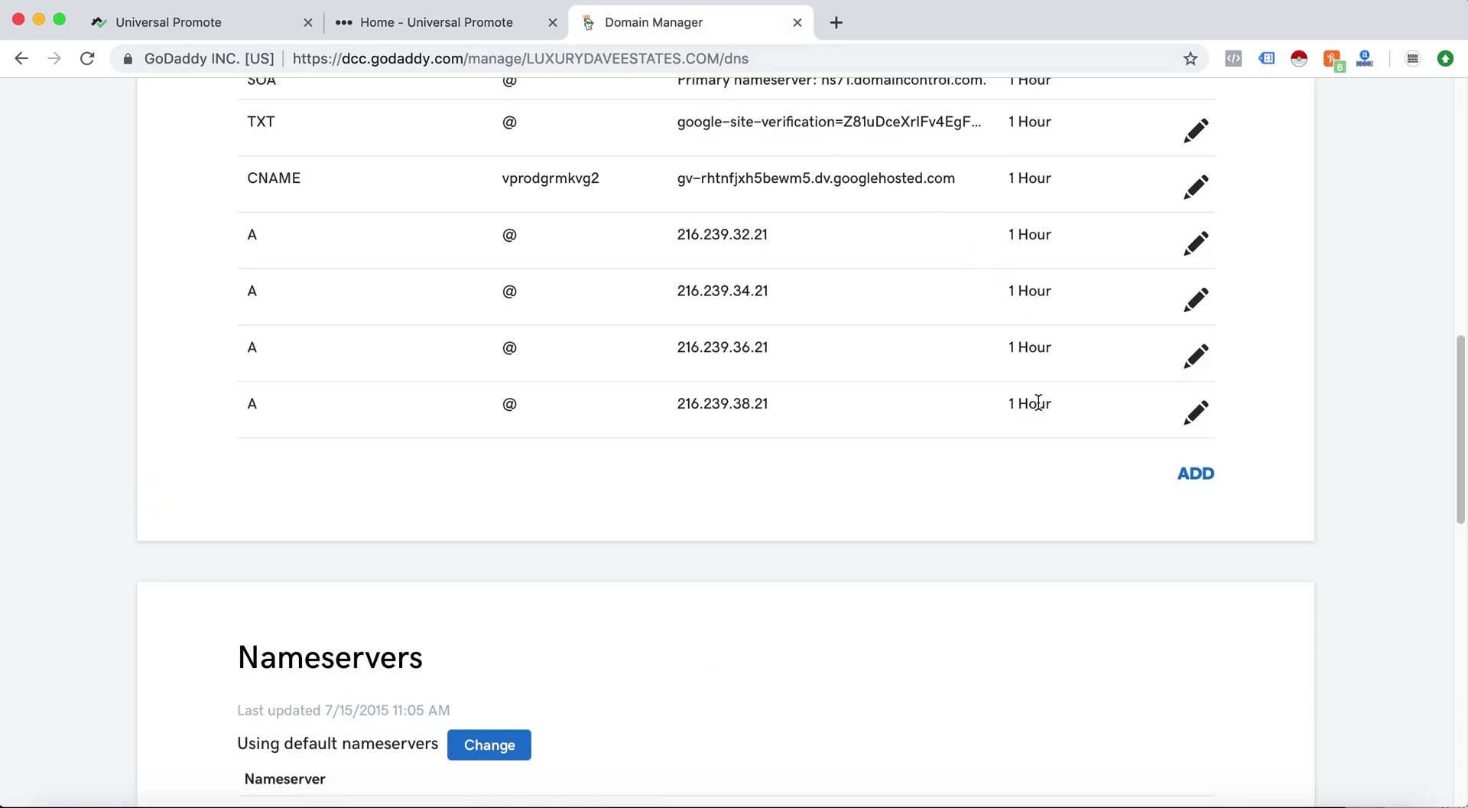
scroll(1035, 398, "up", 12)
scroll(1034, 397, "down", 3)
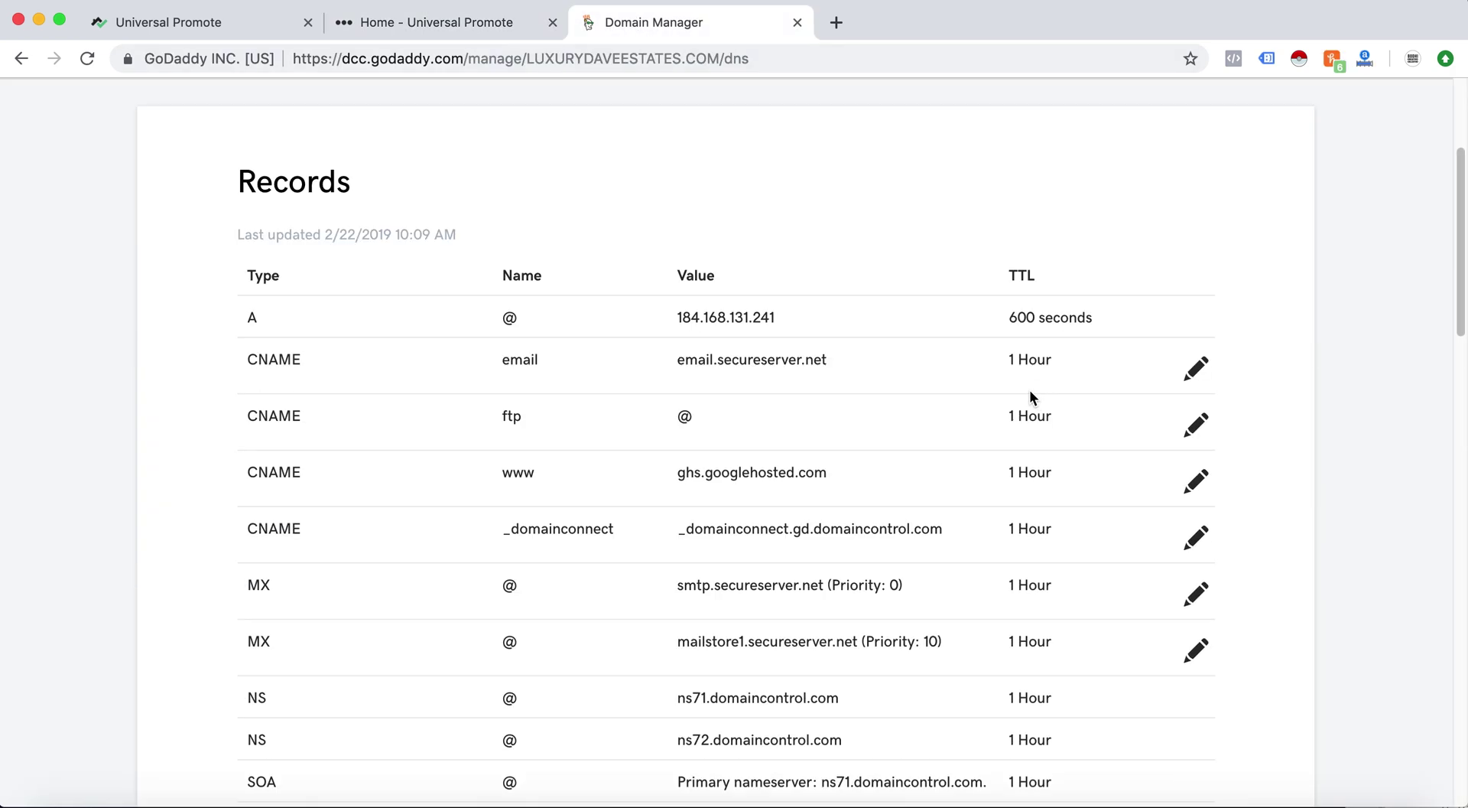
left_click(459, 32)
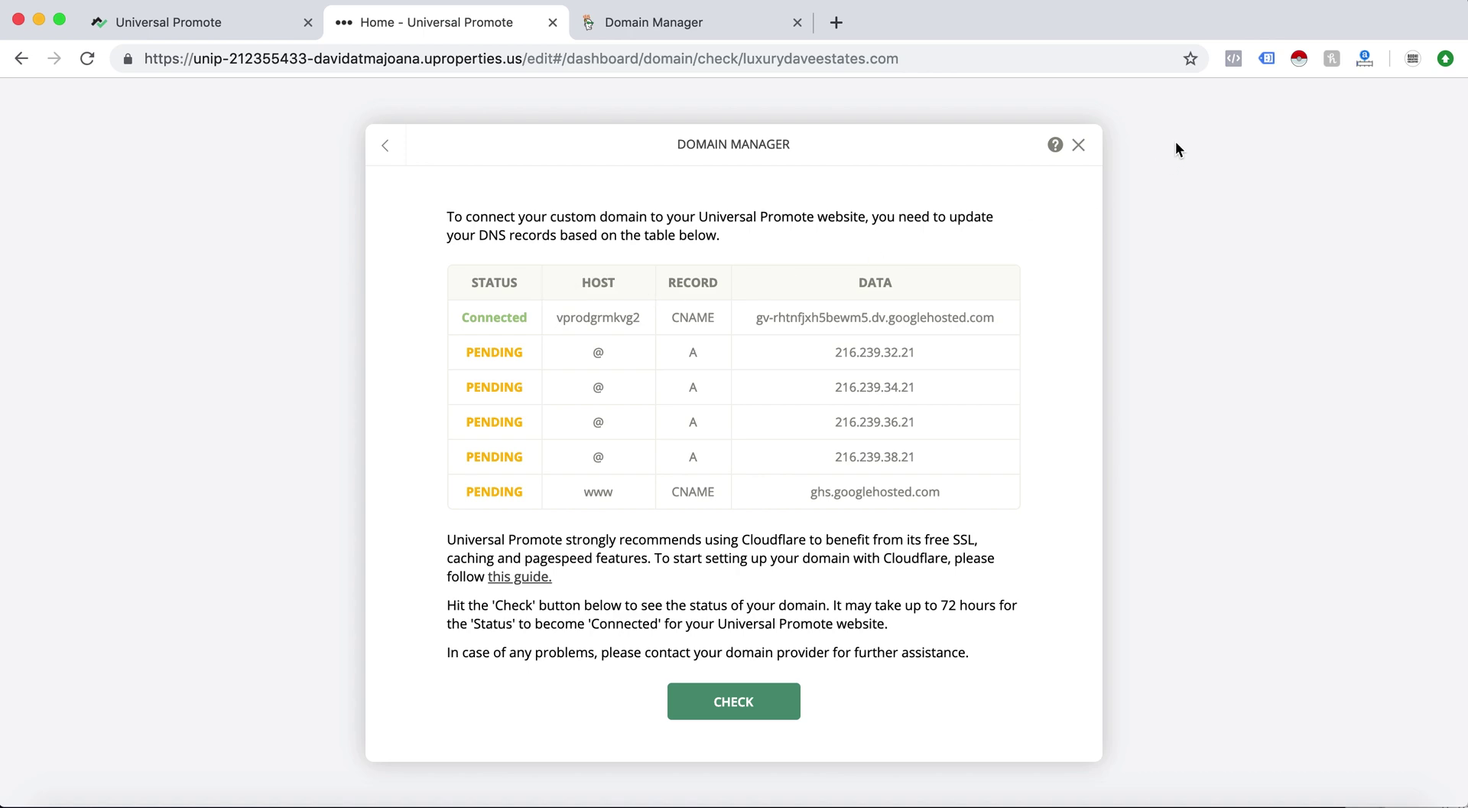
left_click(1080, 145)
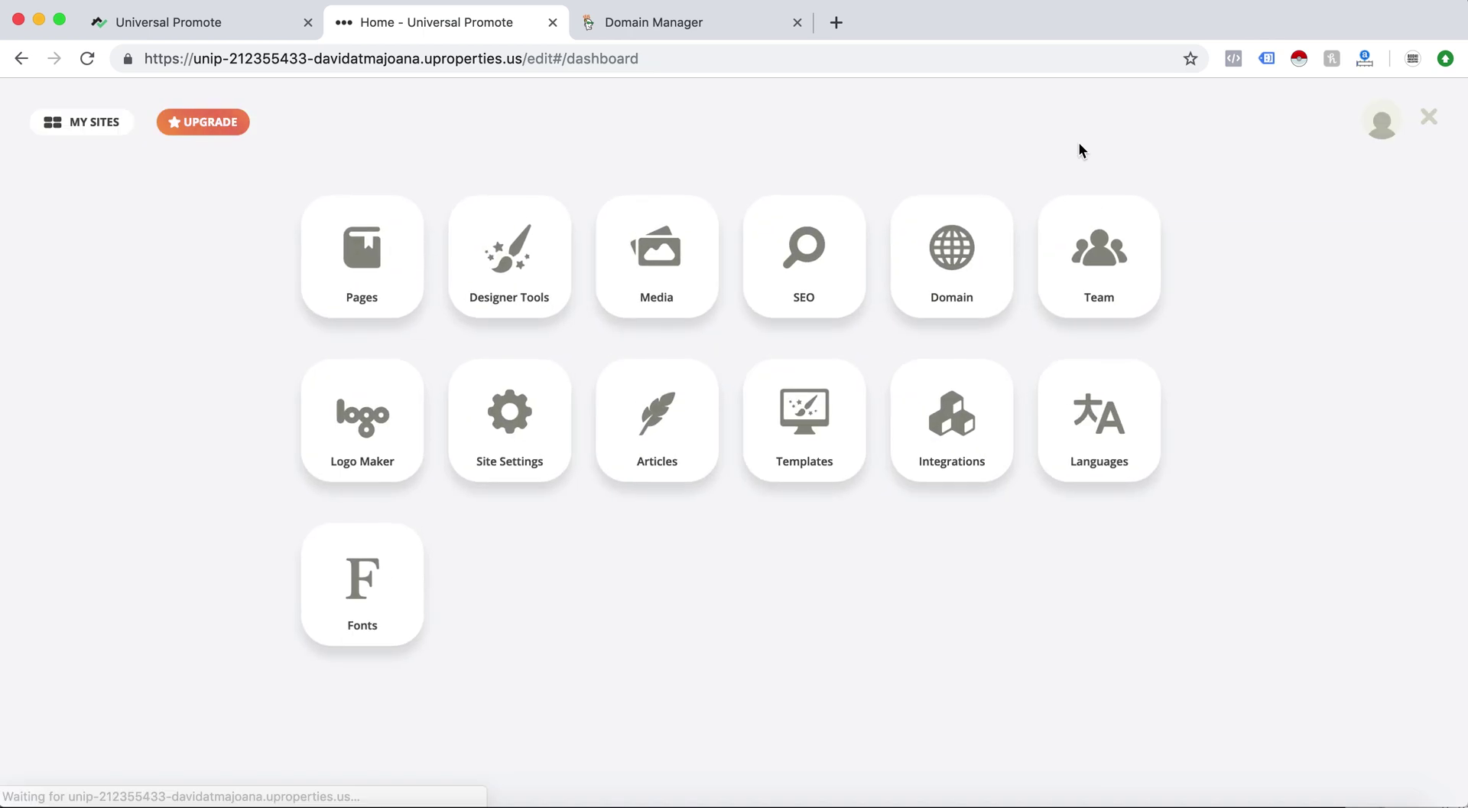